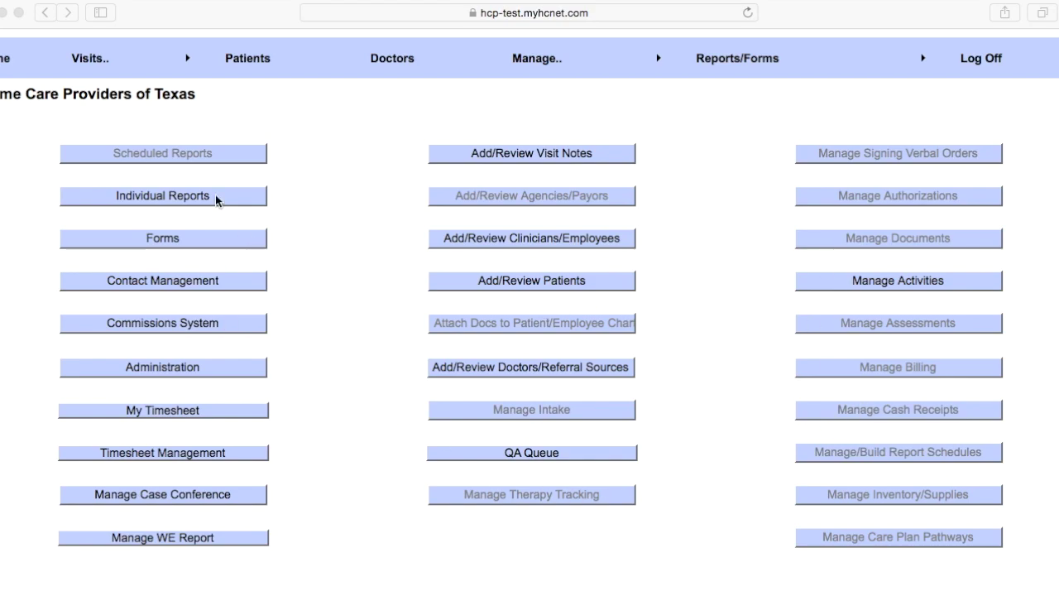
Step: Open the current Visits page and search for the patient by last name
click(99, 63)
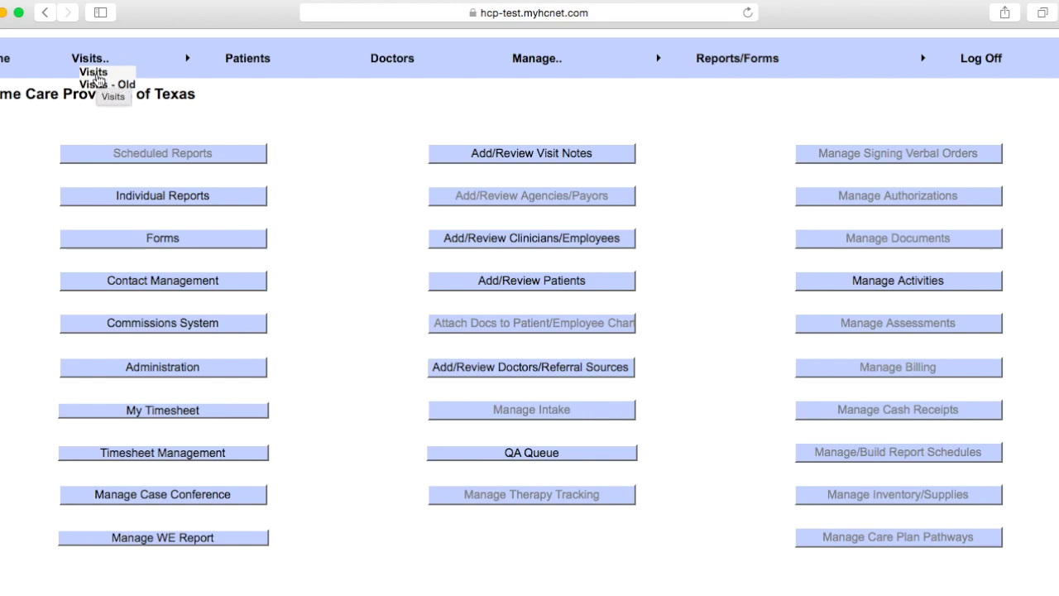
click(97, 75)
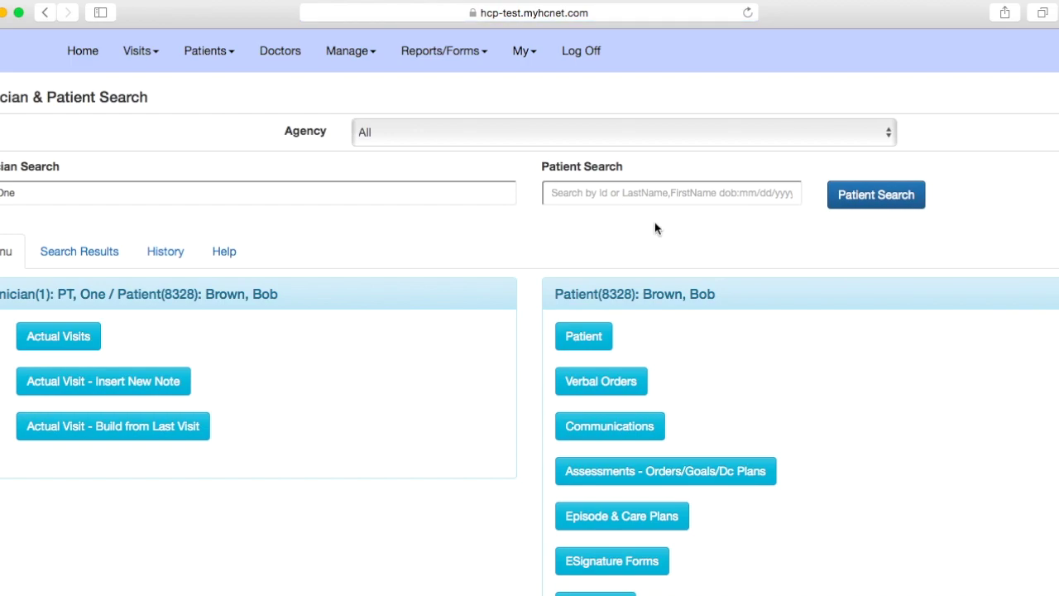
click(653, 197)
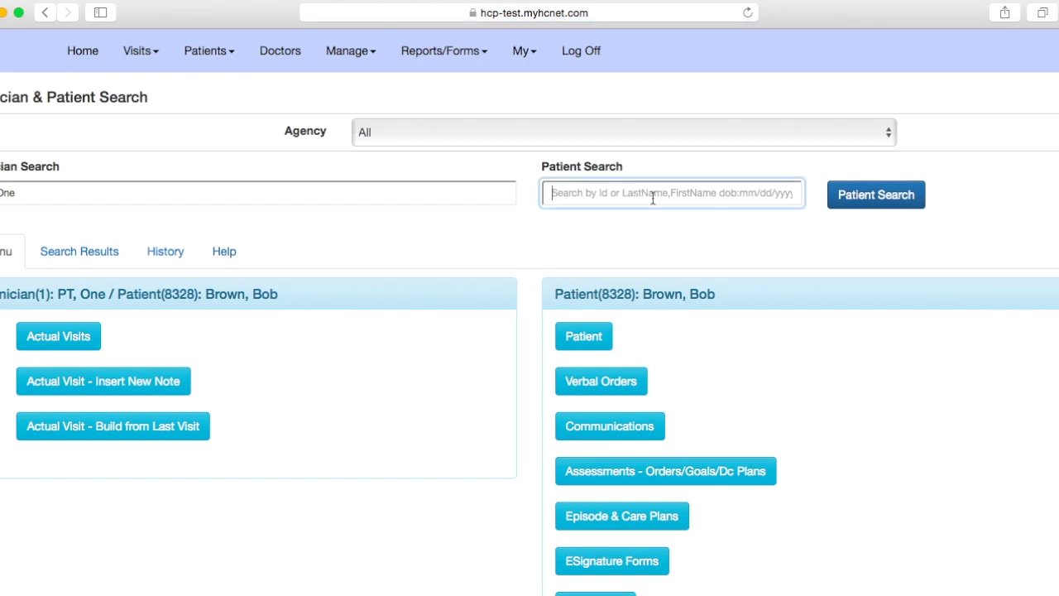
text(dixon)
key(Return)
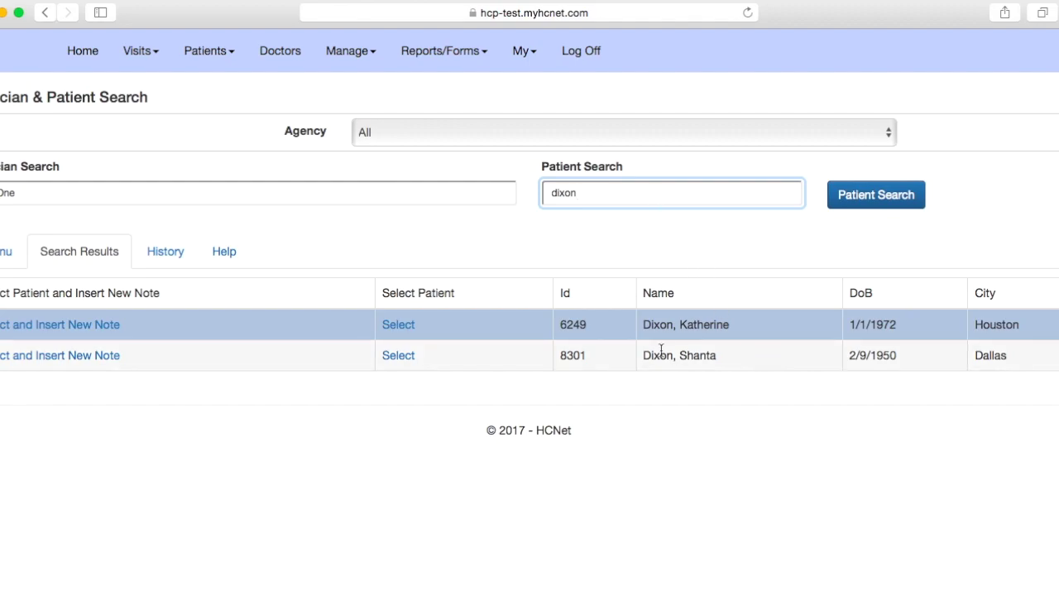
Step: Select the matching patient from Dallas and start an actual visit note built from the last visit
click(398, 355)
scroll(288, 365, down, 1)
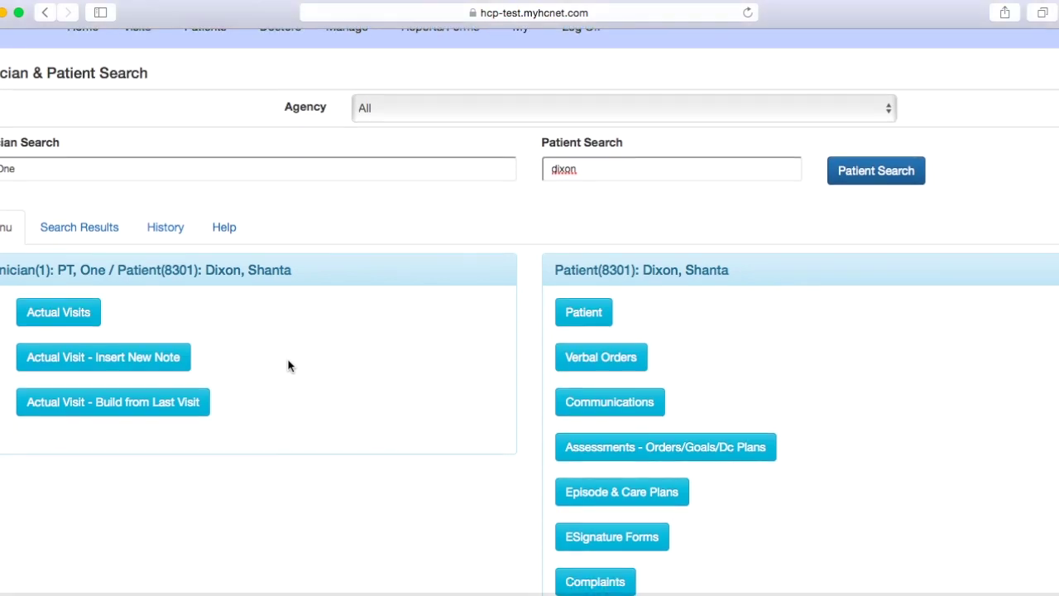
scroll(289, 365, down, 2)
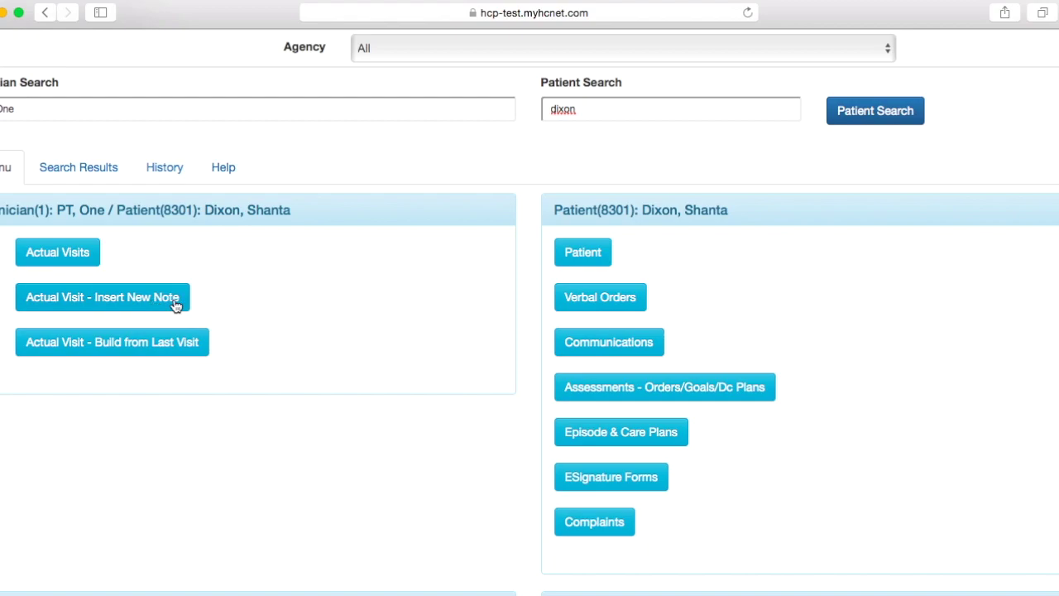
click(141, 346)
scroll(233, 333, down, 2)
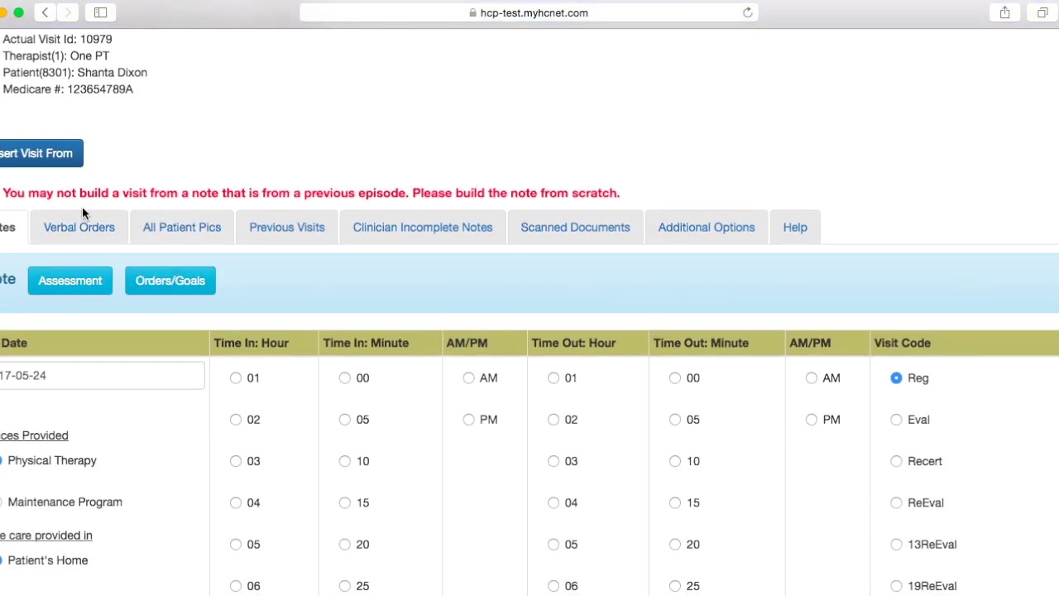
scroll(135, 207, up, 1)
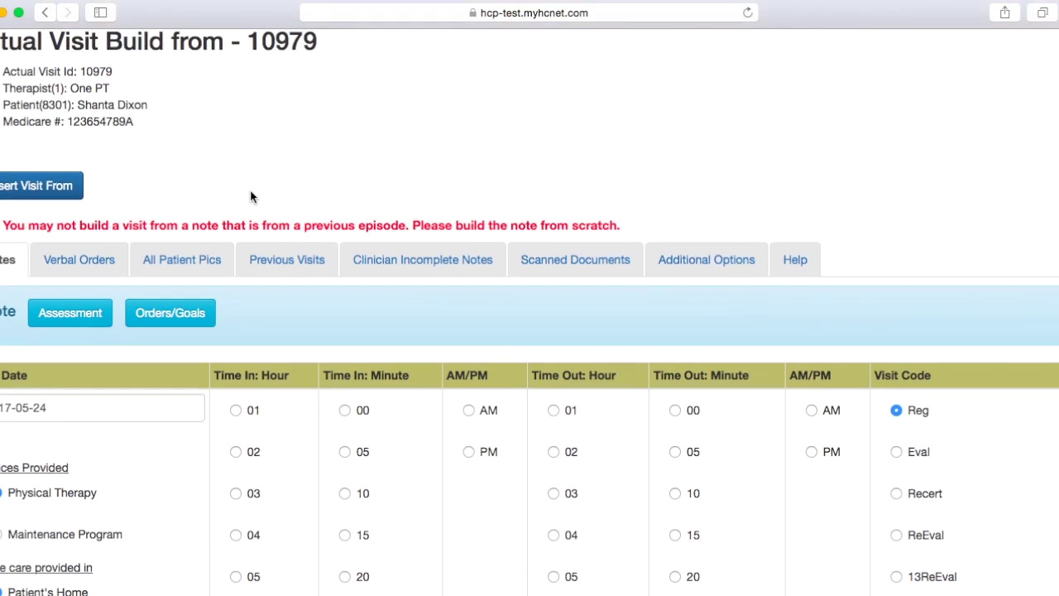
Step: Set the visit's time in to 09:00 AM, time out to 10:00 AM, and the visit code to ReEval
scroll(251, 196, down, 4)
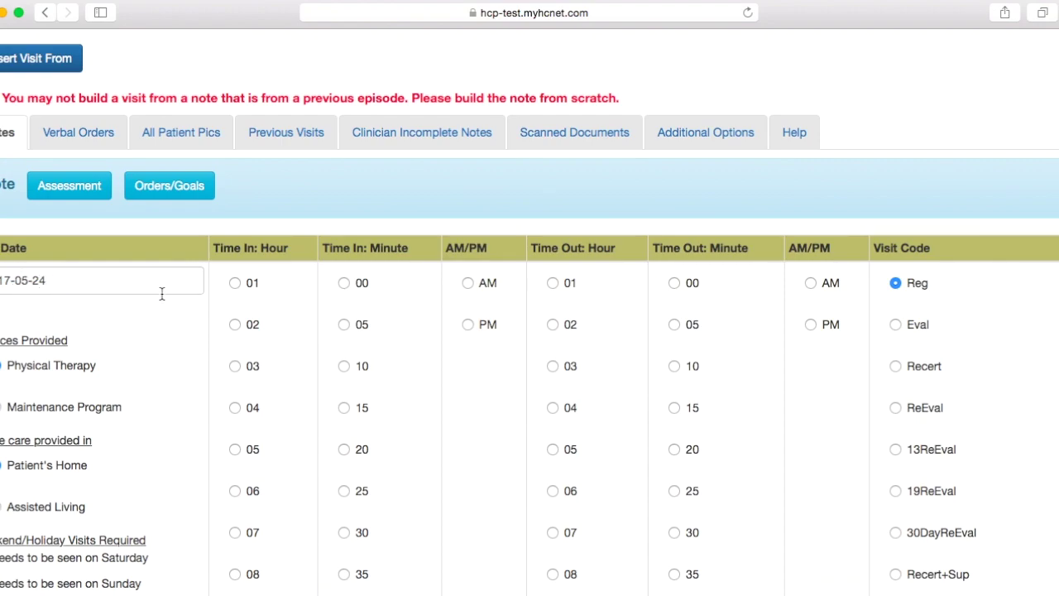
scroll(162, 312, down, 2)
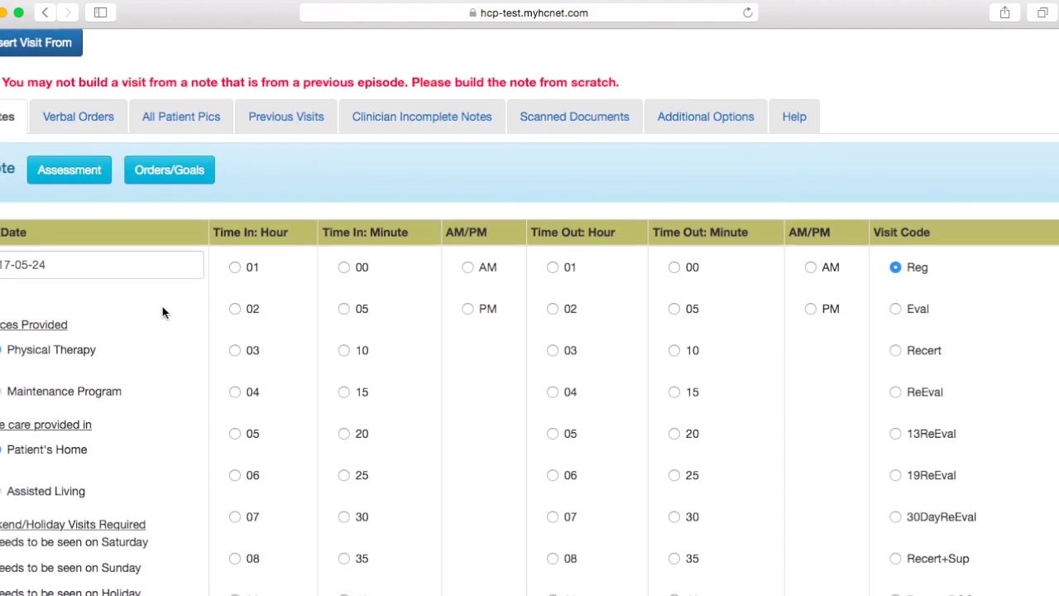
scroll(162, 312, down, 3)
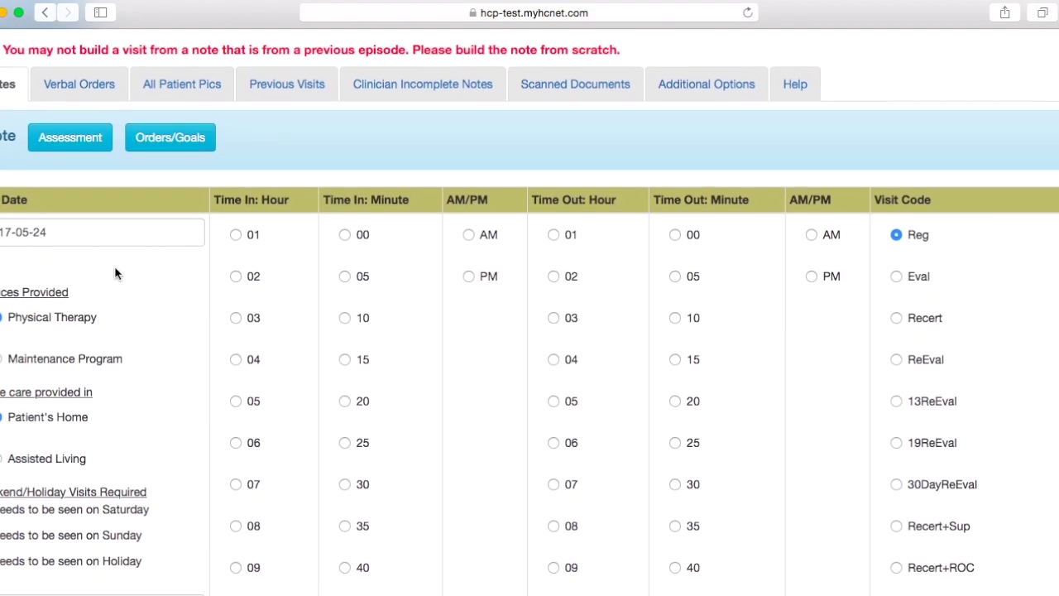
scroll(252, 370, down, 6)
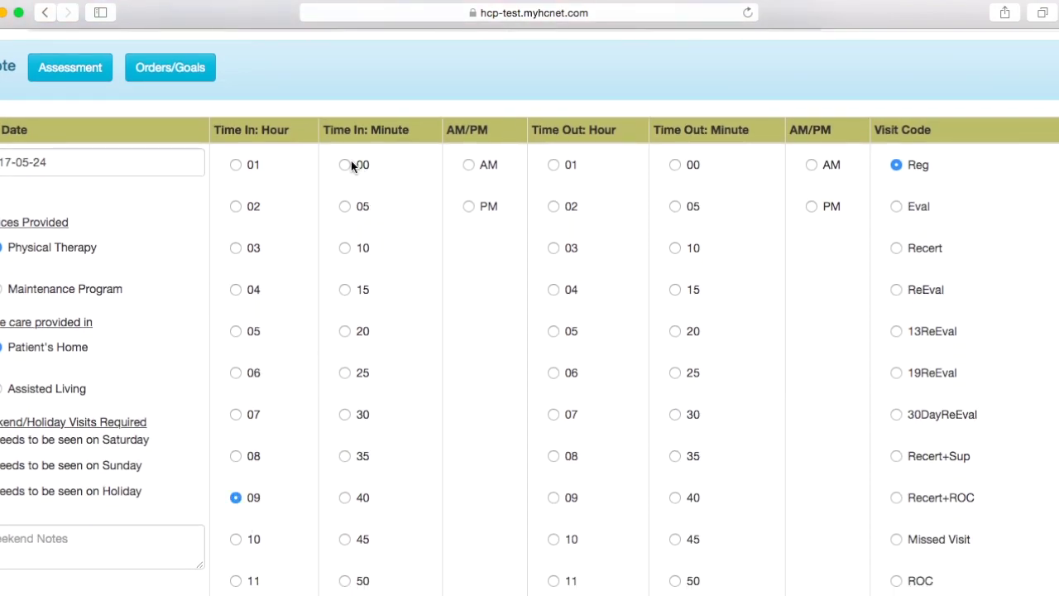
click(347, 165)
click(554, 538)
click(813, 164)
click(897, 289)
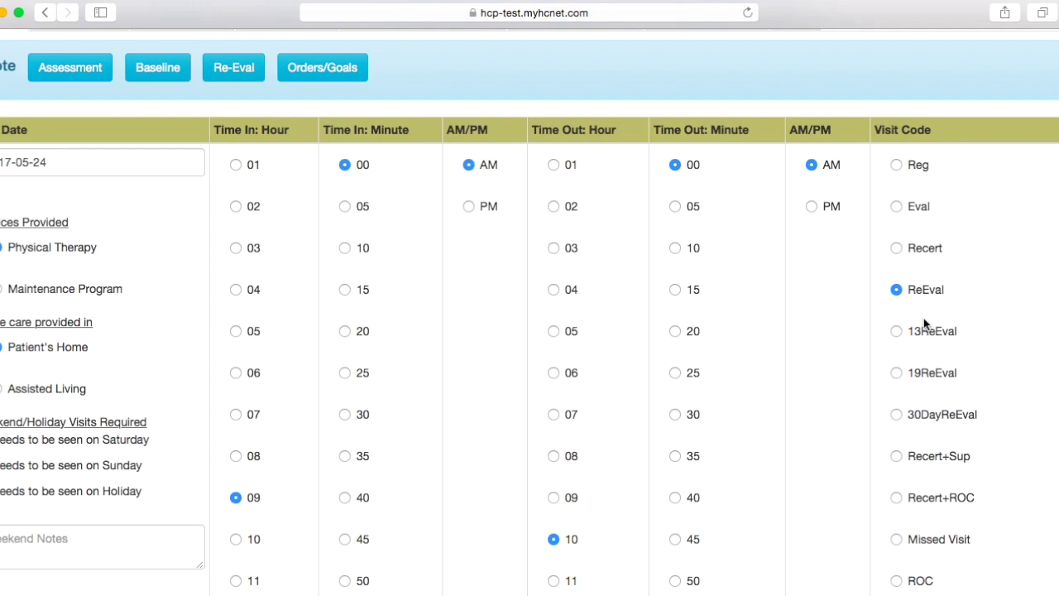
Step: Examine the remaining visit codes, the wound vac options and the note's status checkboxes
scroll(925, 323, down, 5)
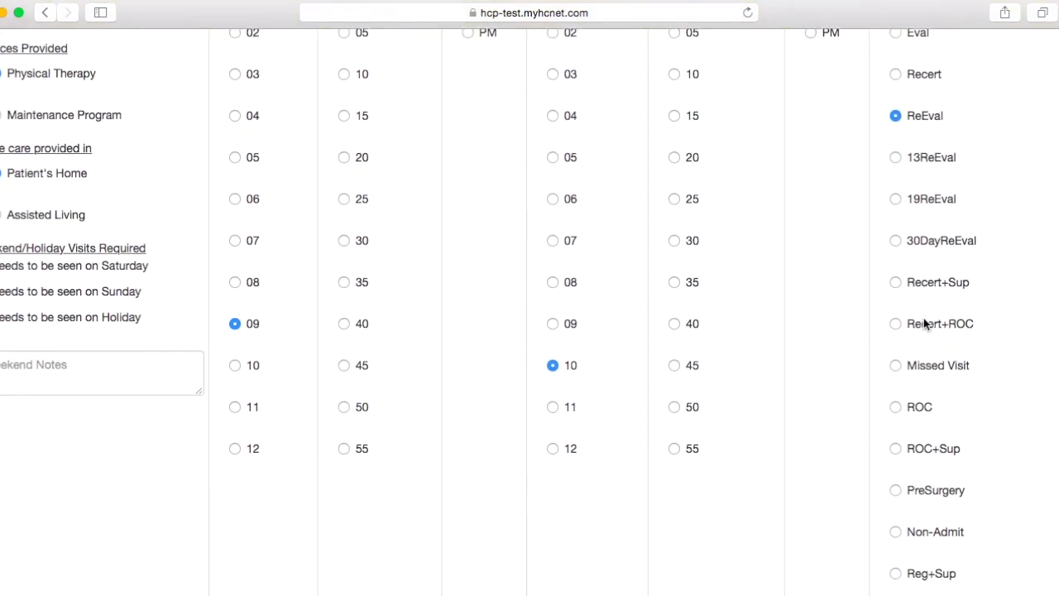
scroll(925, 323, down, 6)
scroll(924, 322, up, 10)
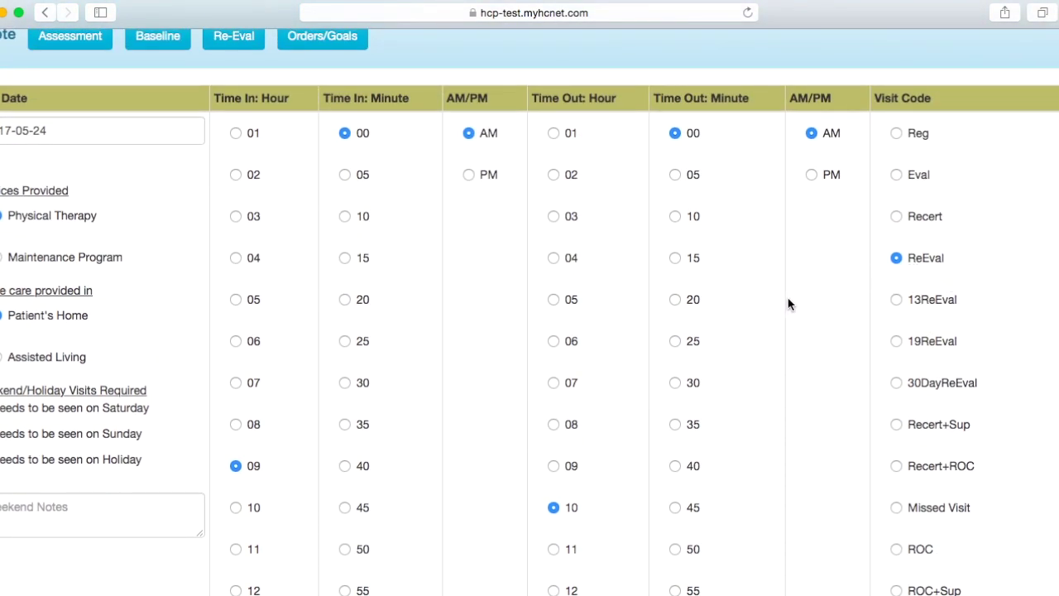
scroll(398, 340, down, 15)
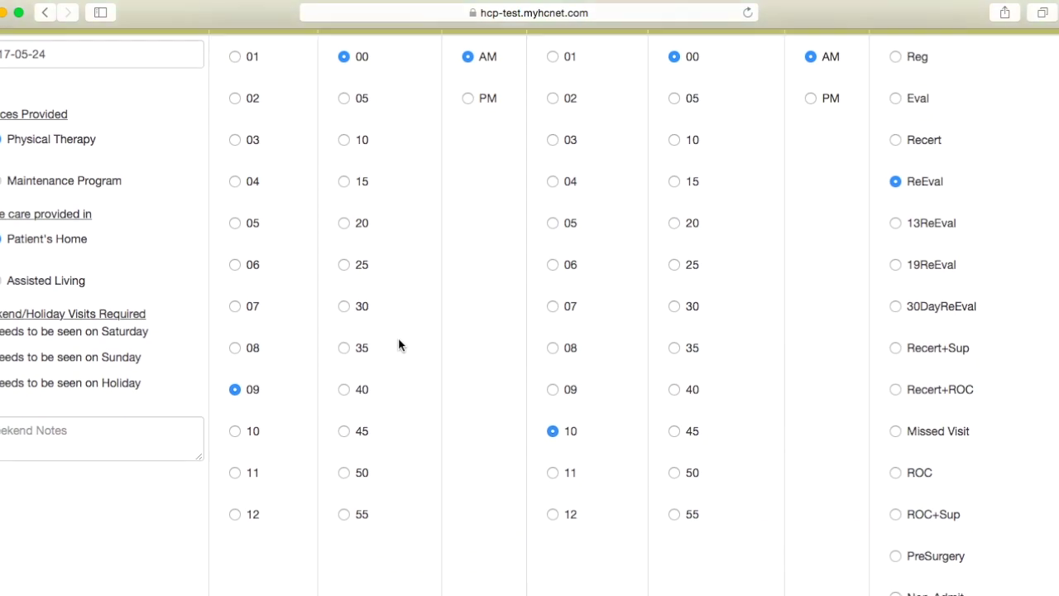
scroll(399, 339, down, 5)
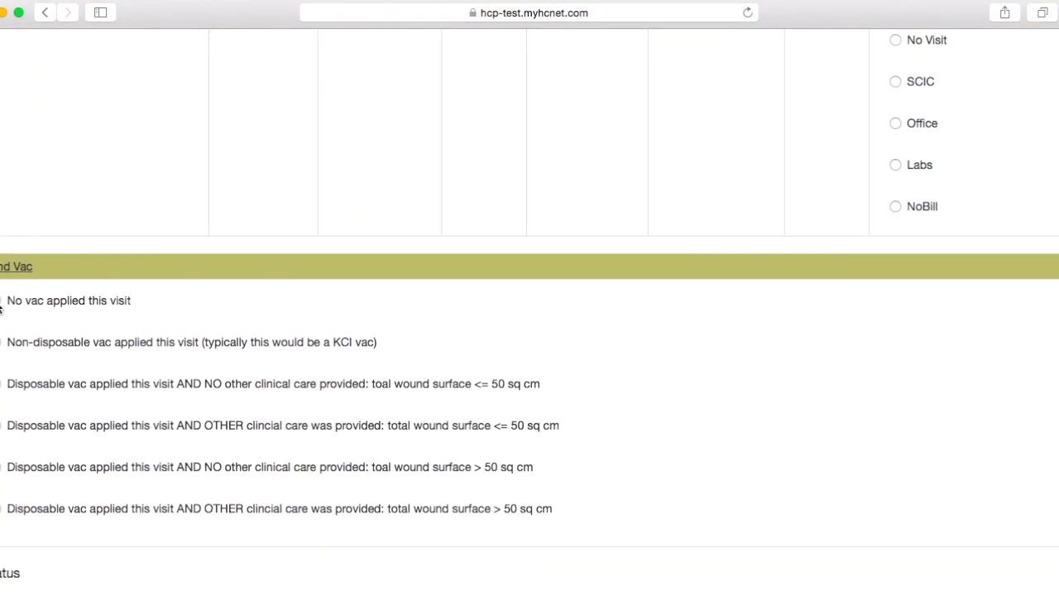
scroll(129, 322, down, 6)
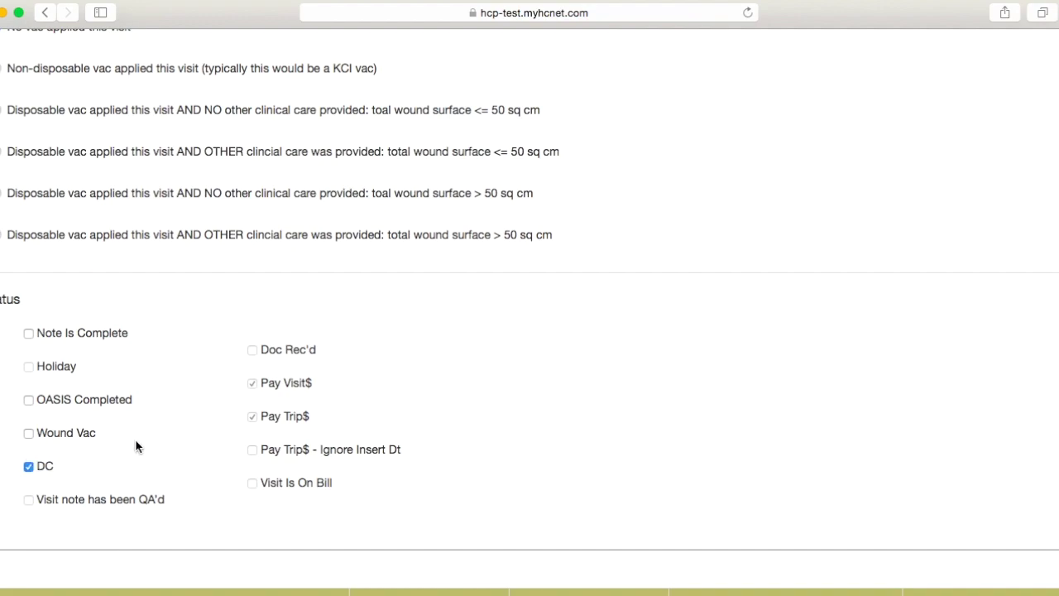
scroll(135, 442, down, 2)
scroll(137, 446, down, 3)
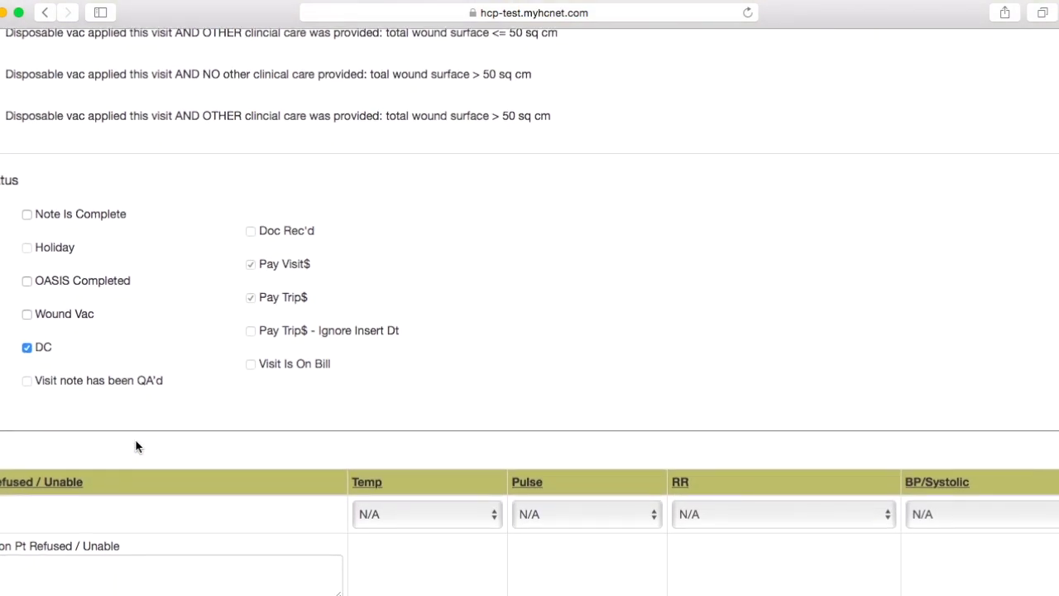
Step: Enter "Temp not taken" as the refused/unable reason in the vitals and set O2 Sat % to 95
scroll(135, 447, down, 4)
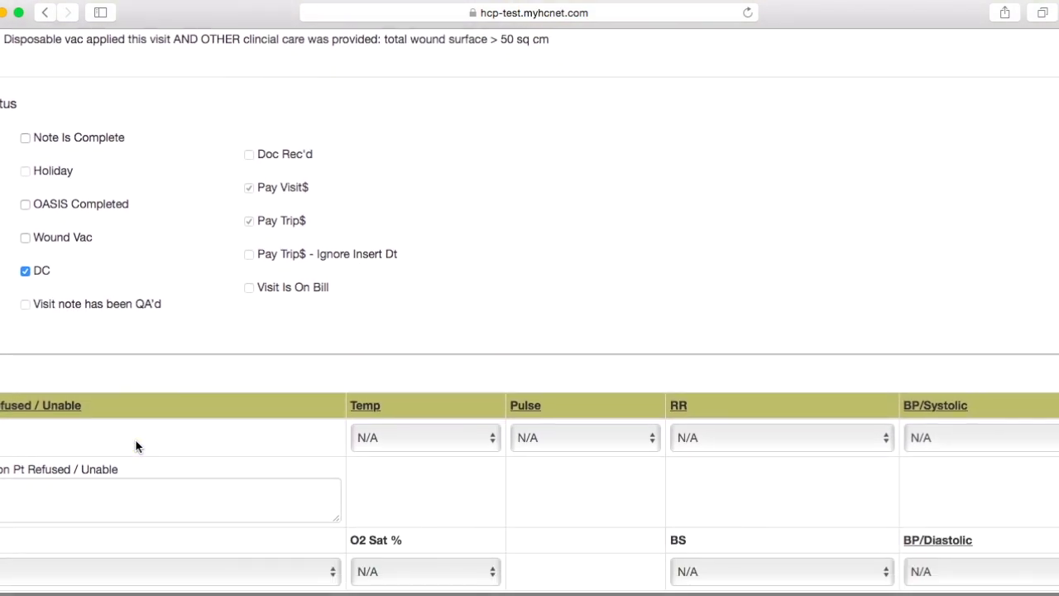
scroll(137, 441, down, 1)
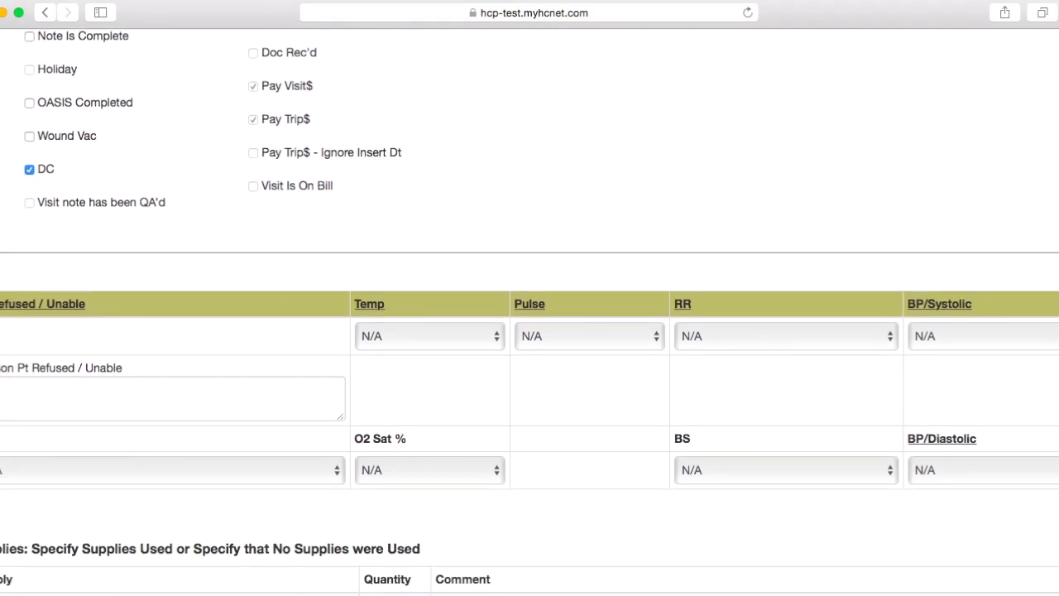
click(53, 406)
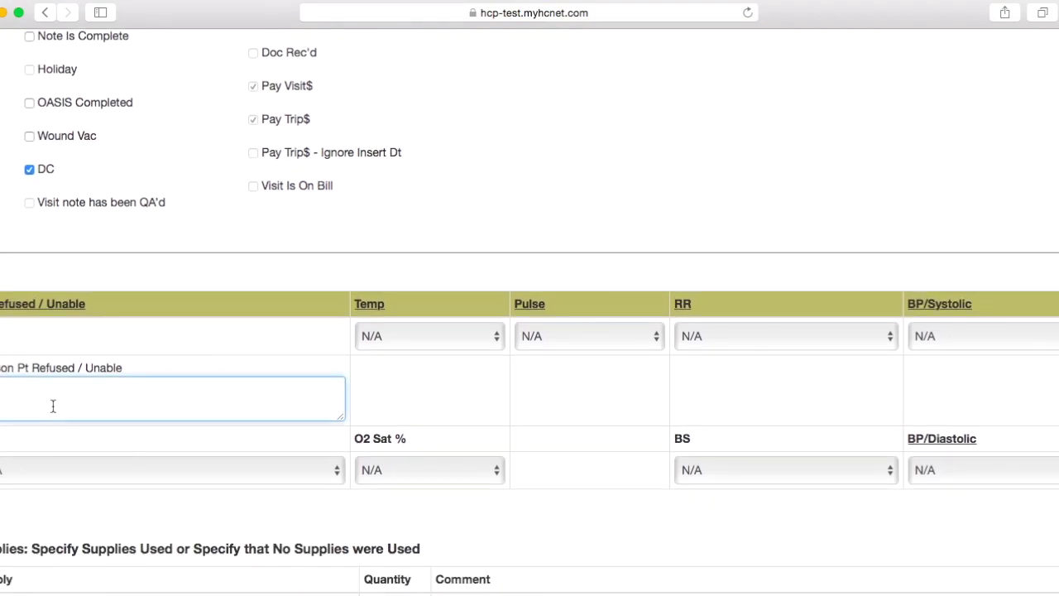
text(Temp not taken)
click(397, 470)
scroll(396, 470, down, 10)
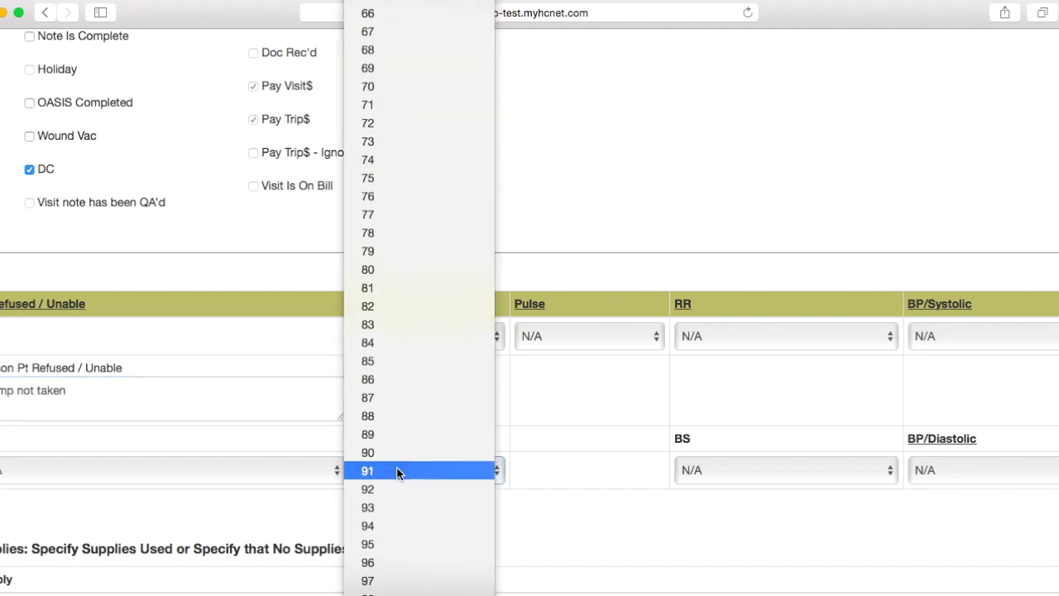
click(398, 544)
Step: Set the patient's pulse to 61 and respiratory rate (RR) to 18
click(579, 340)
scroll(596, 451, down, 5)
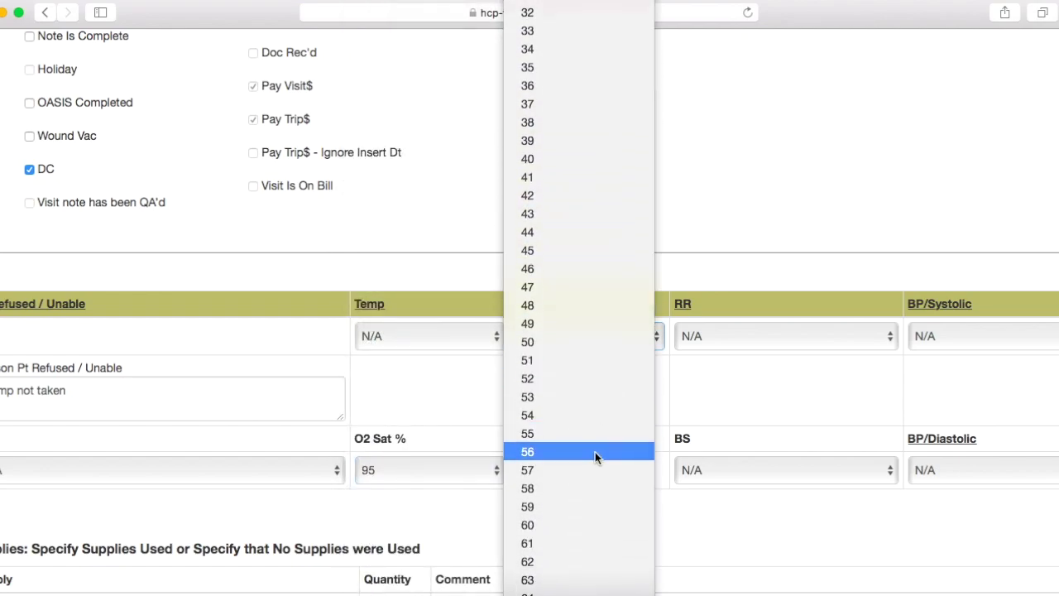
scroll(583, 503, down, 1)
click(583, 521)
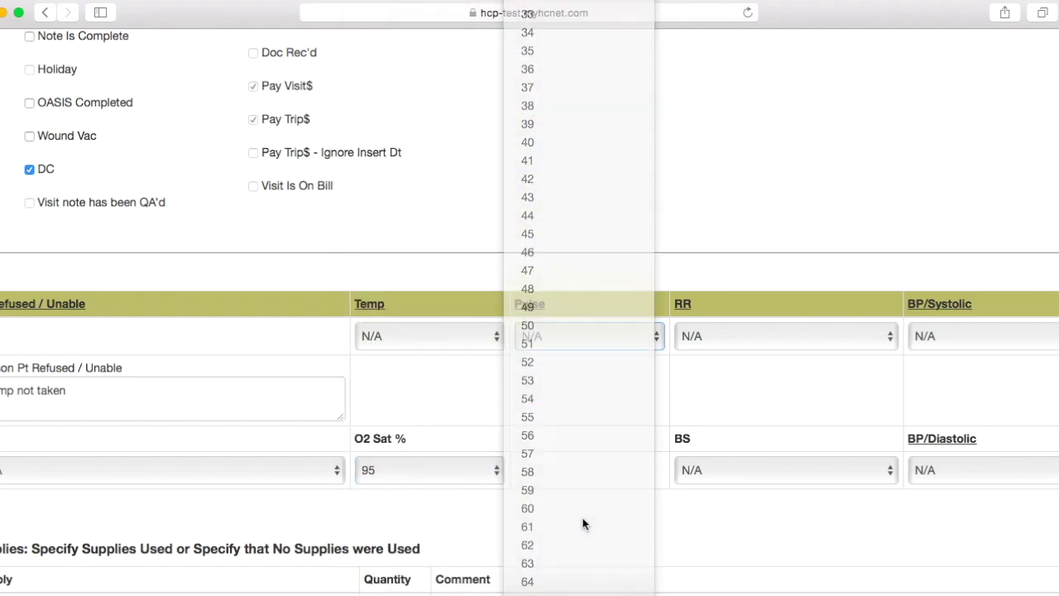
click(762, 347)
scroll(759, 431, down, 10)
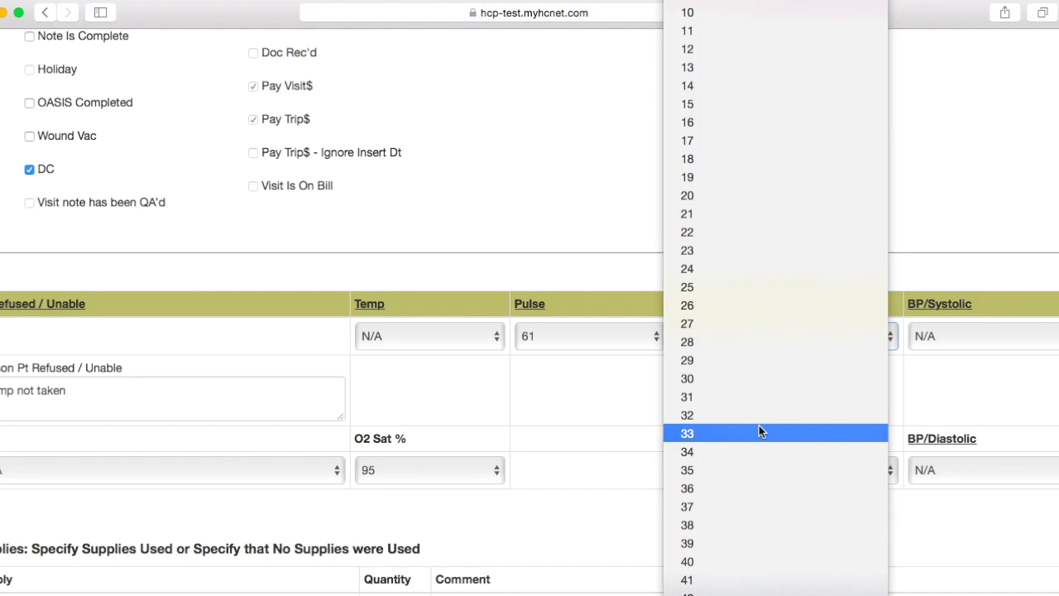
scroll(759, 431, up, 1)
click(713, 184)
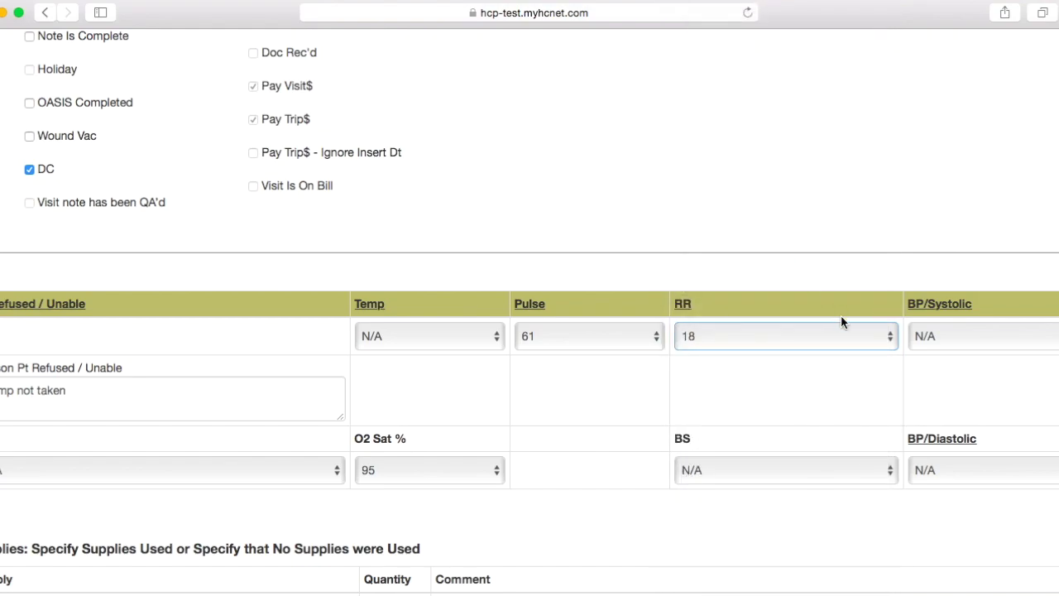
Step: Set the patient's blood pressure to 116 systolic and 82 diastolic
click(1001, 346)
scroll(979, 466, down, 10)
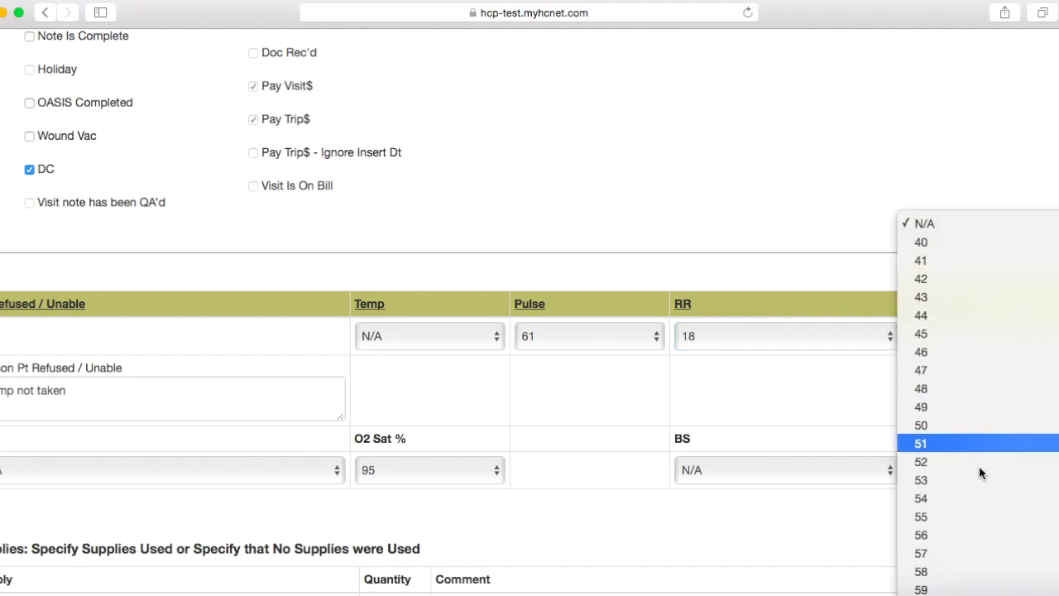
scroll(988, 518, down, 5)
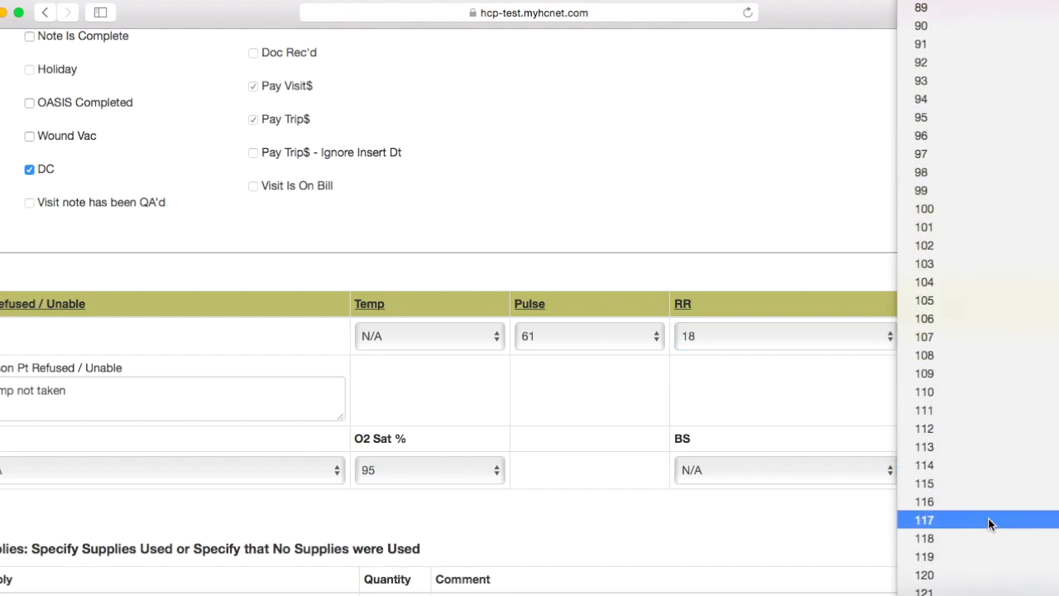
click(982, 501)
click(984, 469)
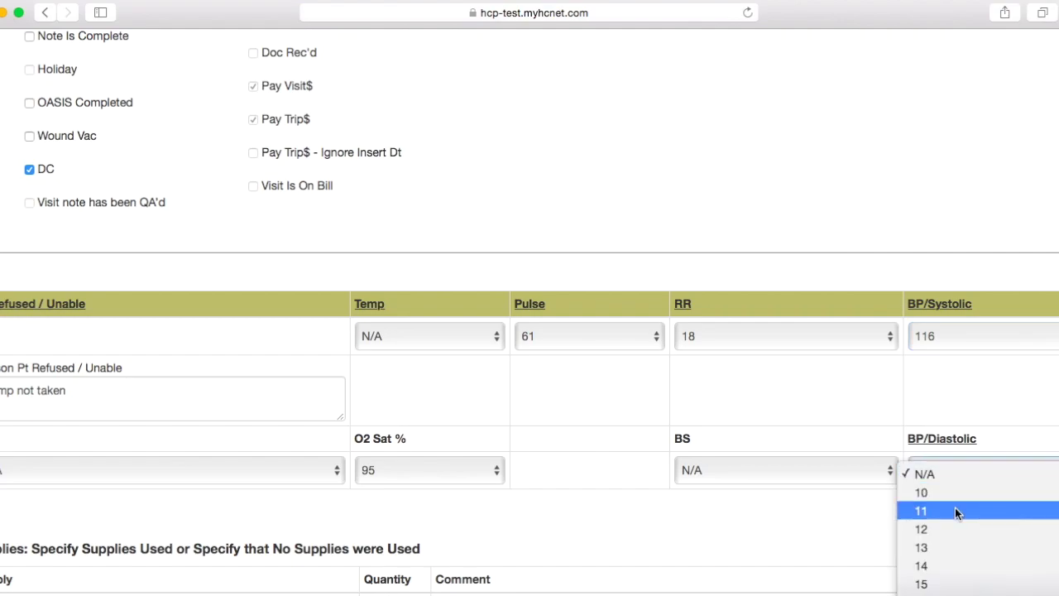
scroll(955, 505, down, 5)
scroll(955, 507, down, 10)
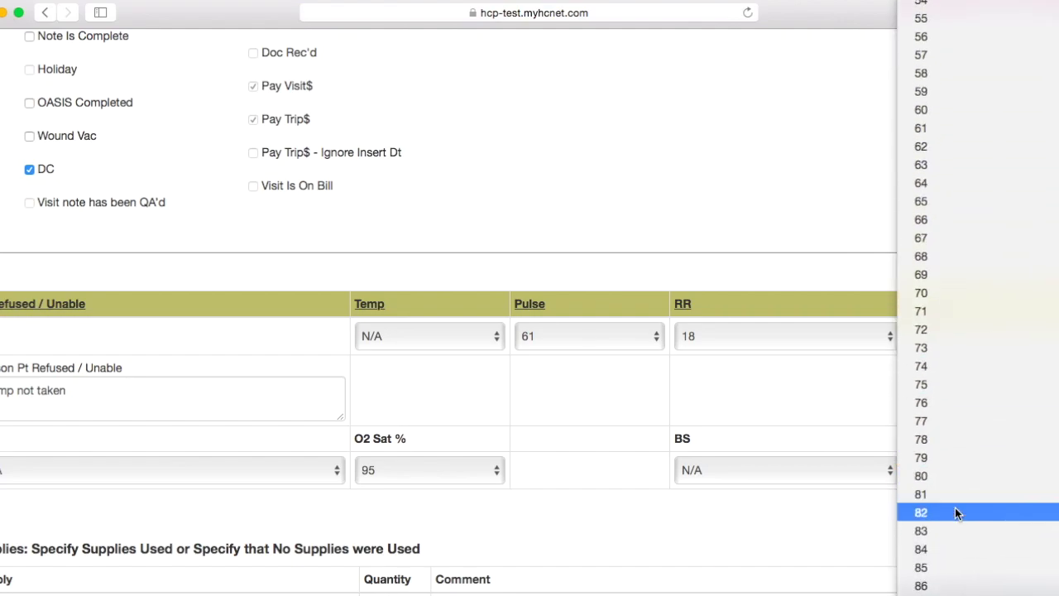
click(841, 490)
Step: Review the supplies list and the note's Medical Necessity and Home Bound Review section
scroll(634, 458, down, 10)
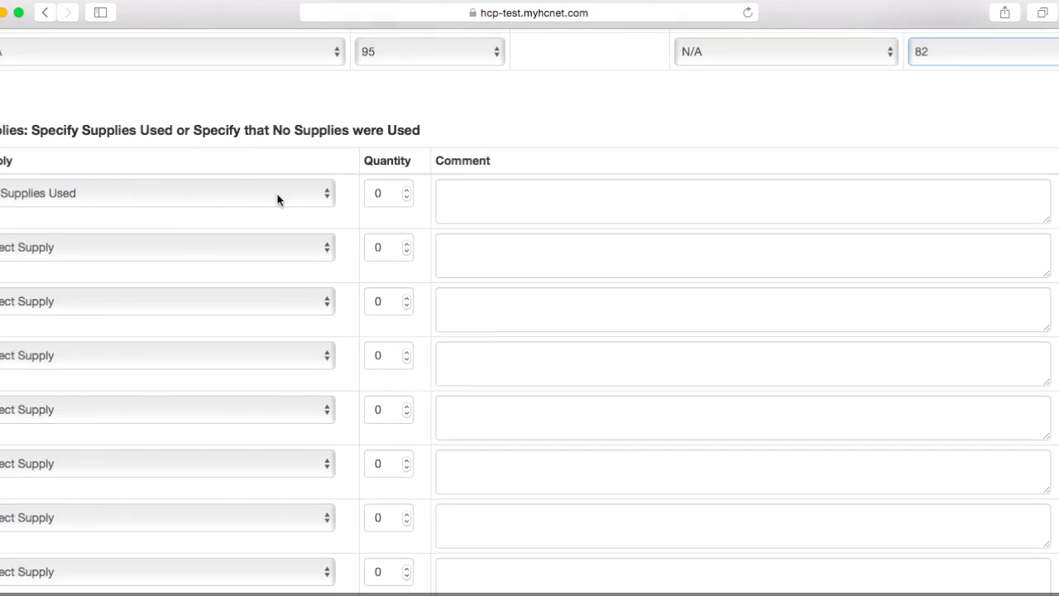
scroll(302, 209, down, 5)
scroll(302, 209, down, 10)
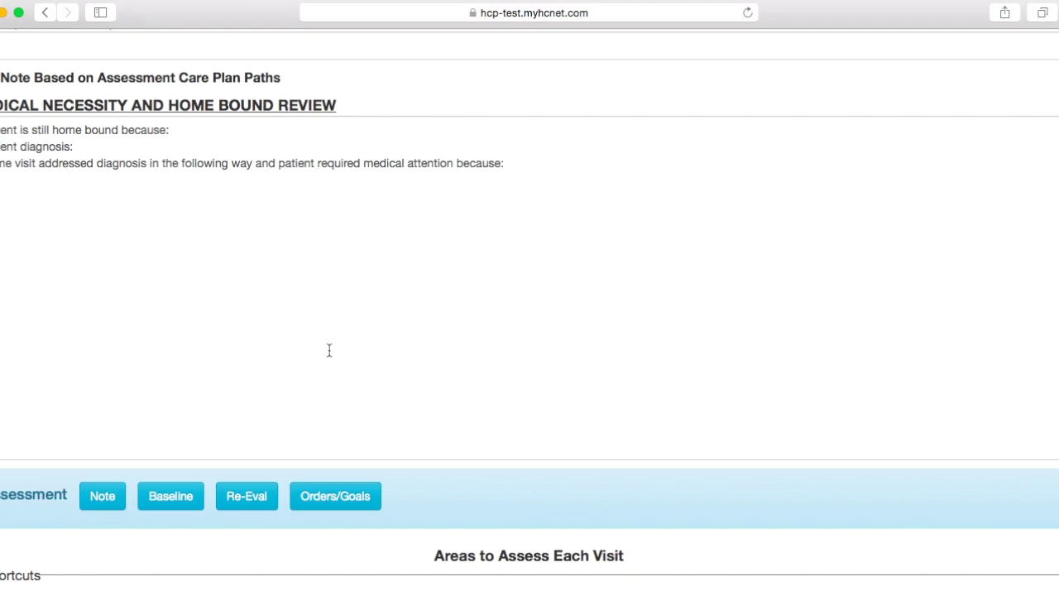
scroll(329, 350, up, 5)
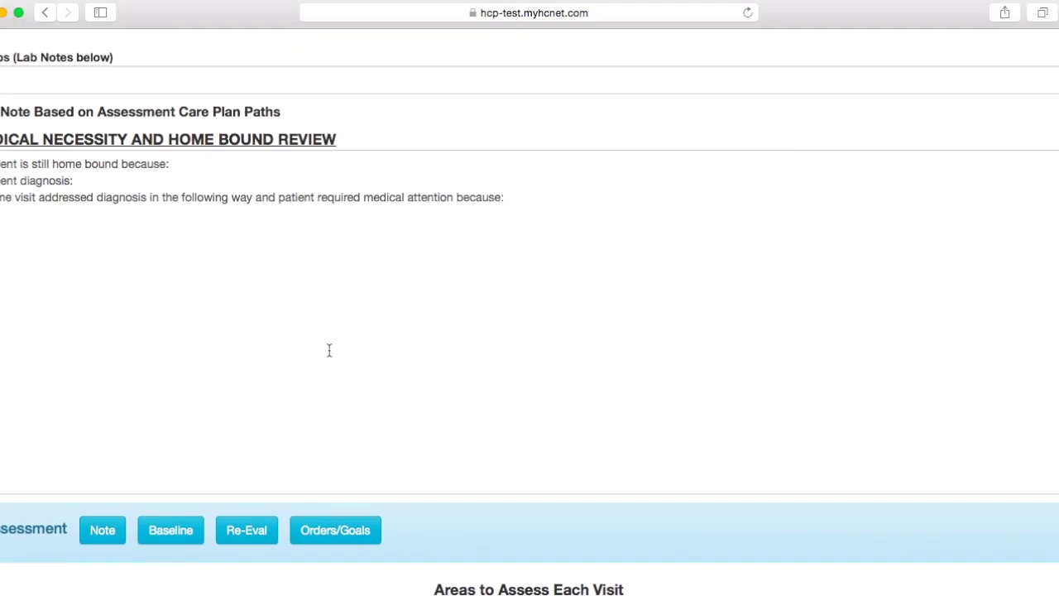
scroll(329, 350, up, 15)
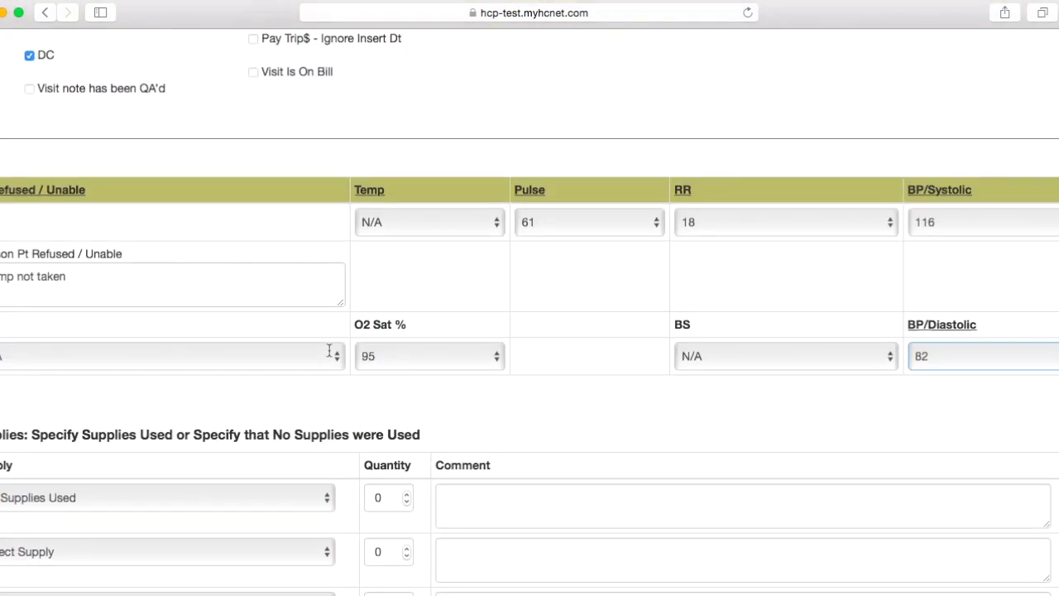
Step: Try to insert the visit with the entered times, visit code and vitals
scroll(328, 350, up, 10)
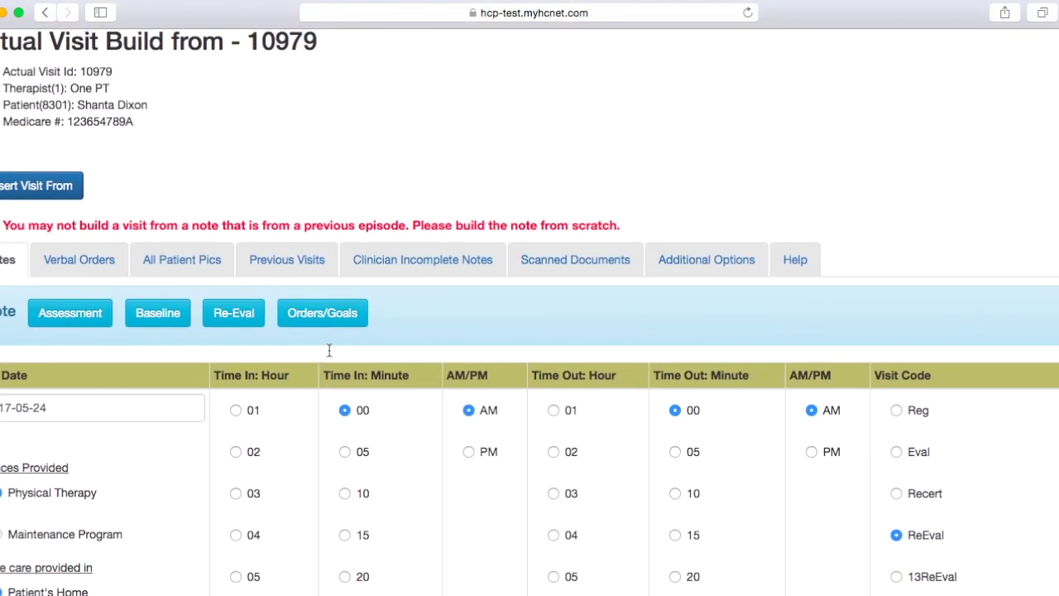
click(42, 188)
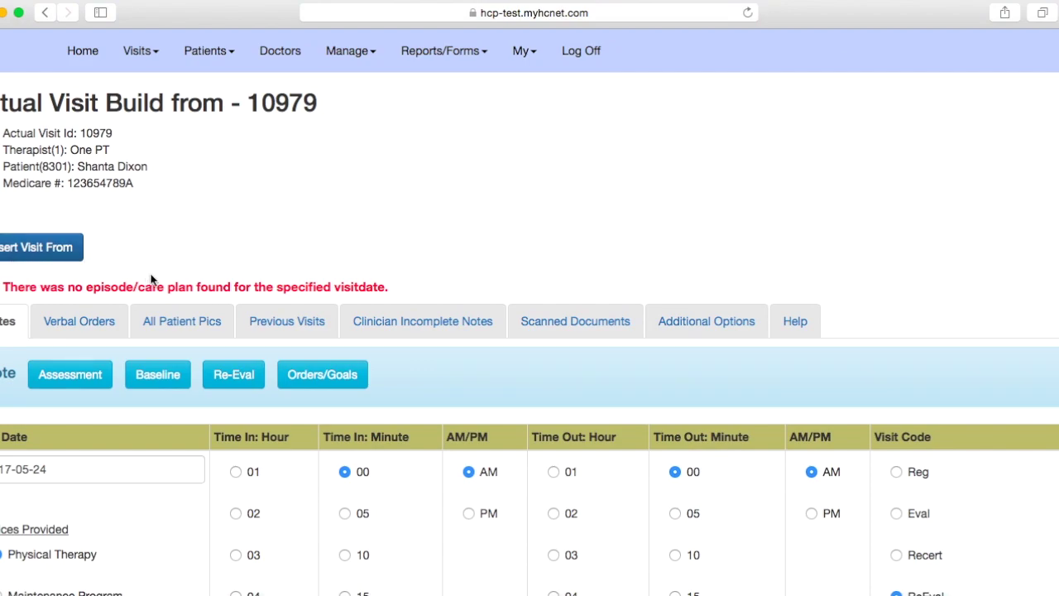
Step: In the Assessment section's Type of Visit, deselect PT Visit and PTA Visit and select D/C Visit
scroll(254, 288, down, 3)
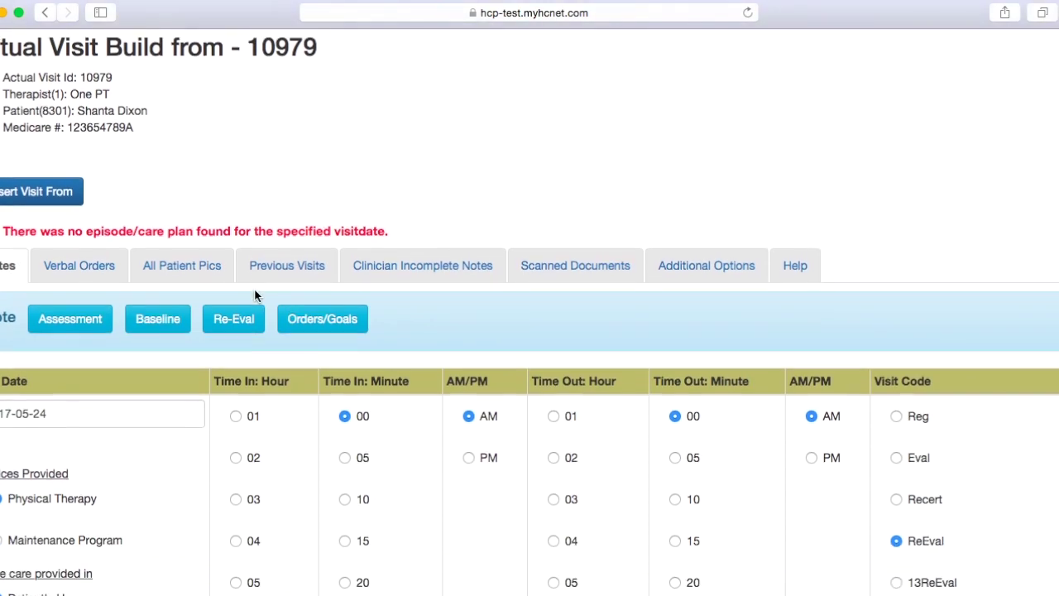
scroll(256, 297, down, 4)
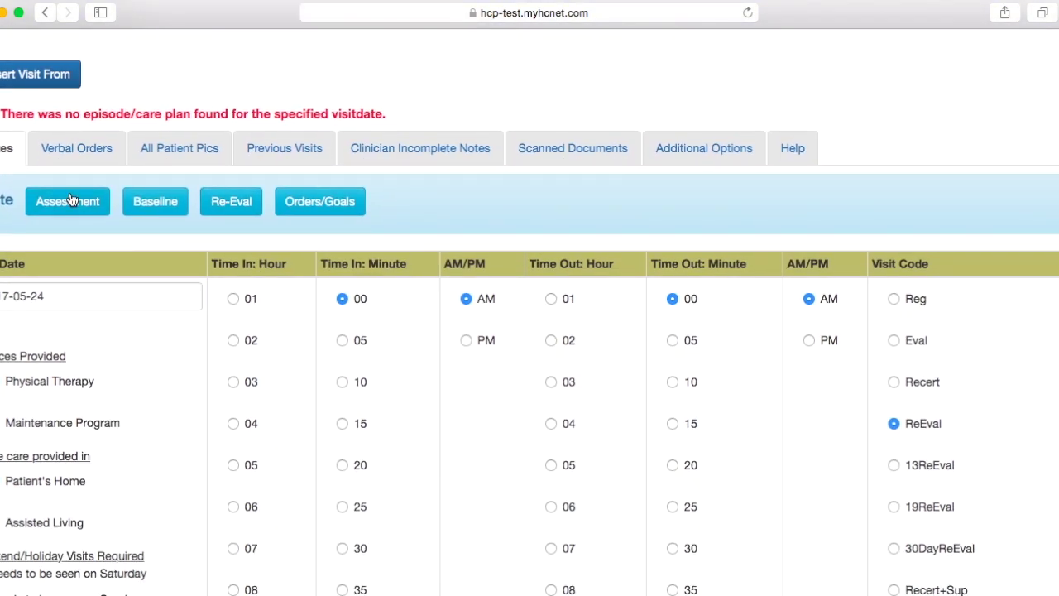
click(71, 204)
scroll(240, 298, down, 2)
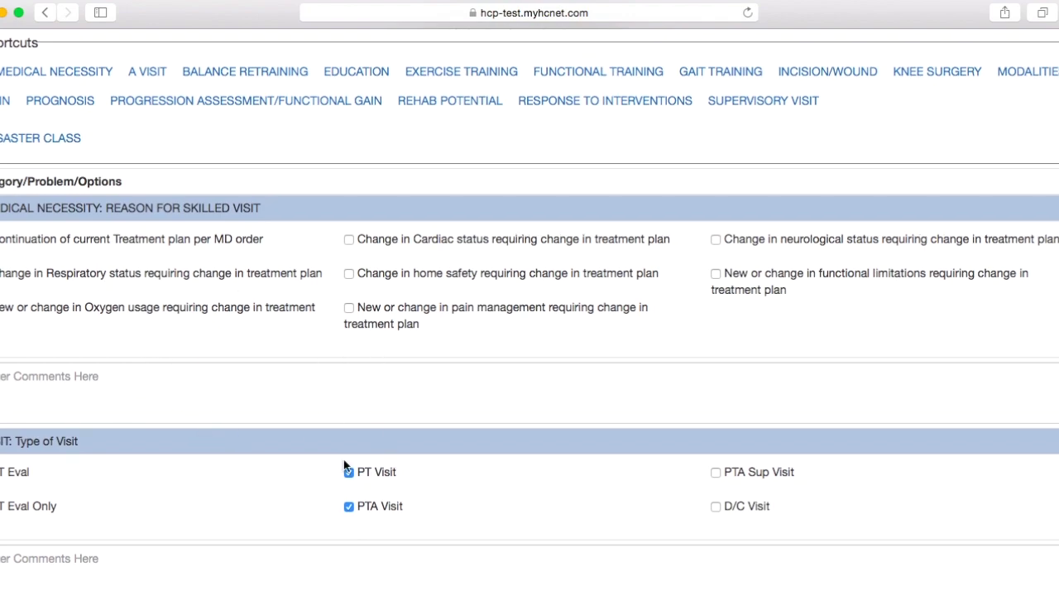
scroll(249, 462, down, 2)
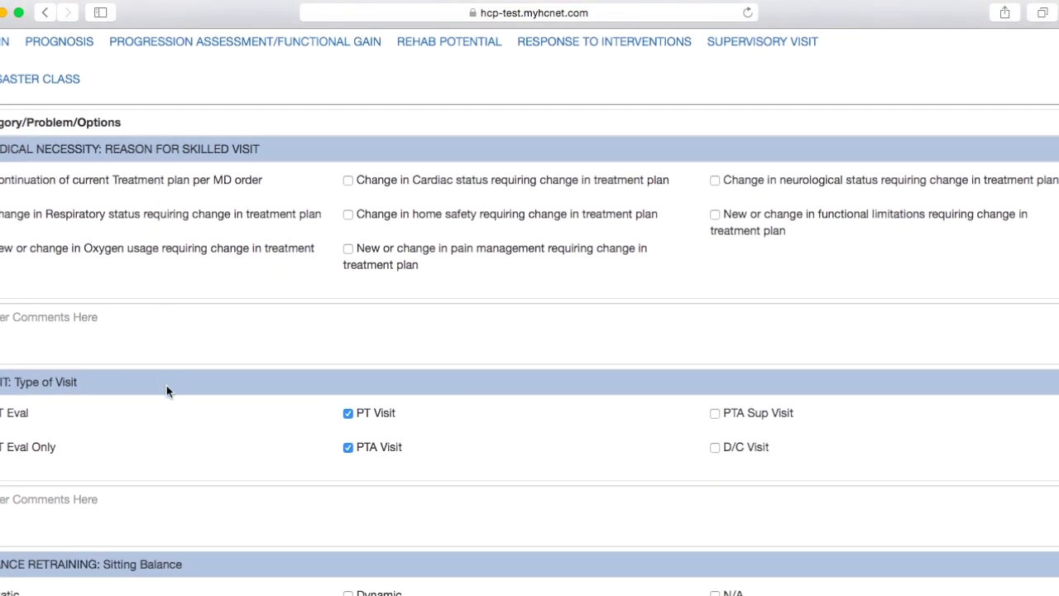
scroll(165, 419, down, 1)
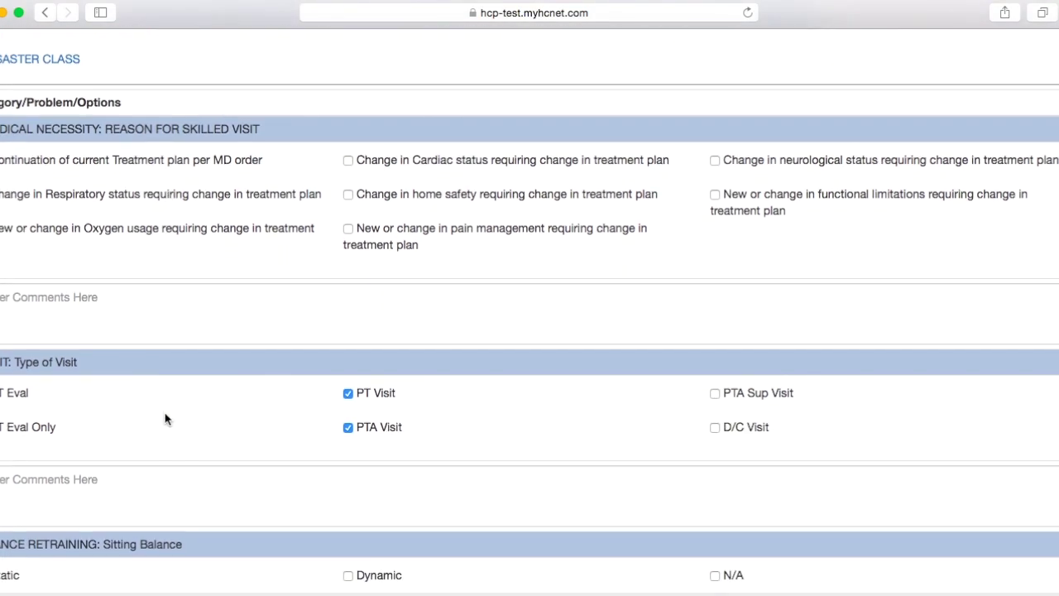
click(349, 429)
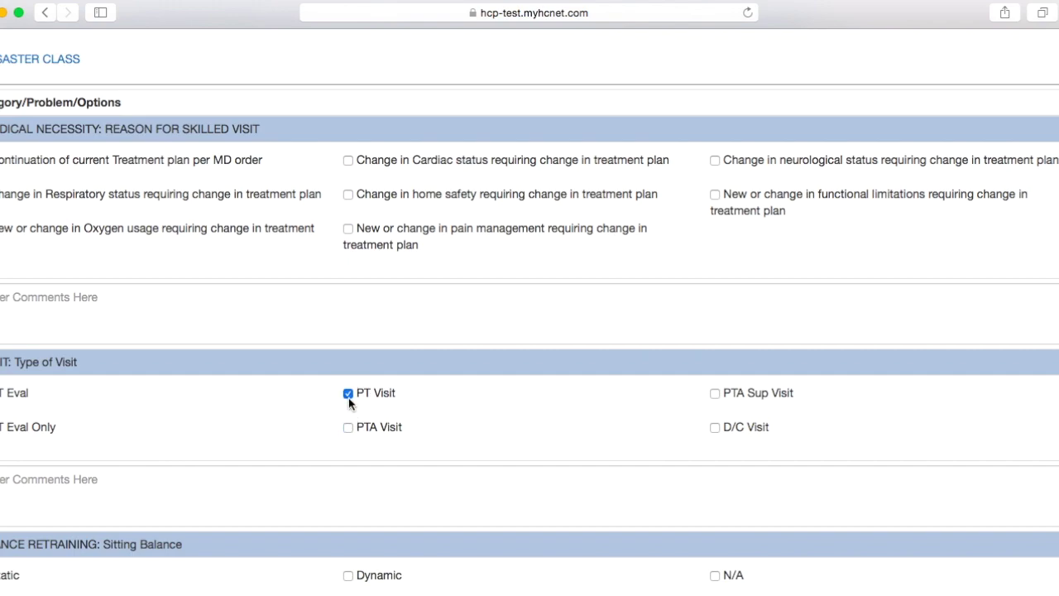
click(348, 395)
click(715, 427)
Step: Select "D/C to care of self" as the plan under Progression Assessment/Functional Gain
scroll(534, 413, down, 5)
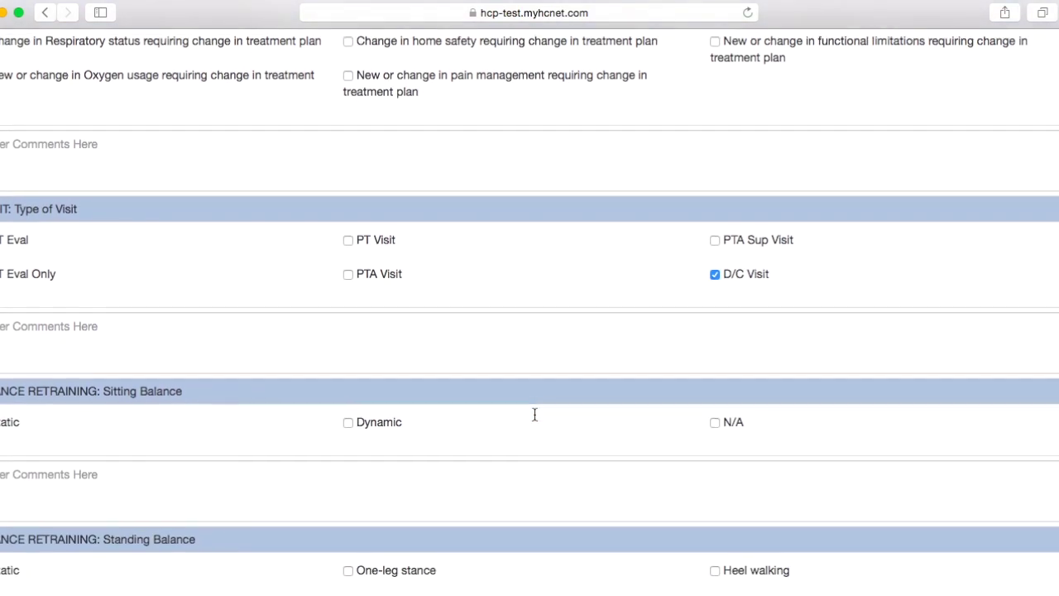
scroll(535, 414, down, 5)
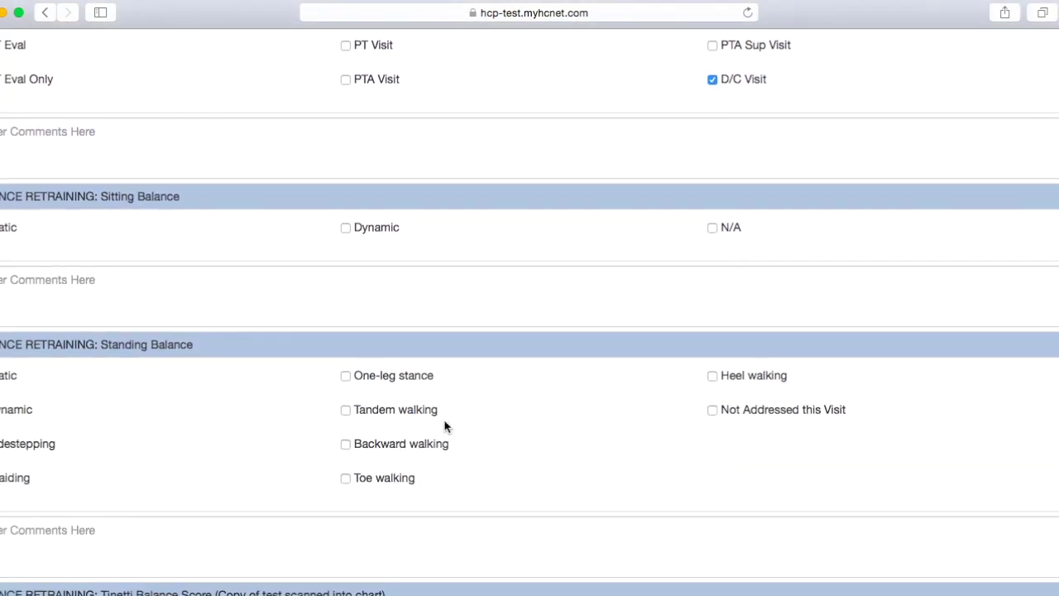
scroll(122, 414, down, 18)
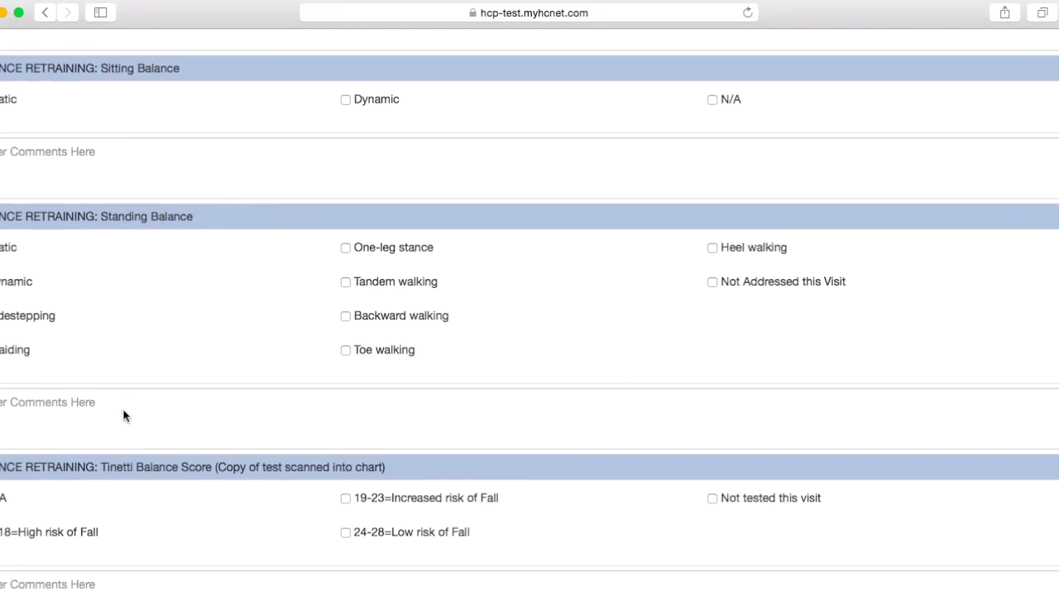
scroll(122, 414, down, 9)
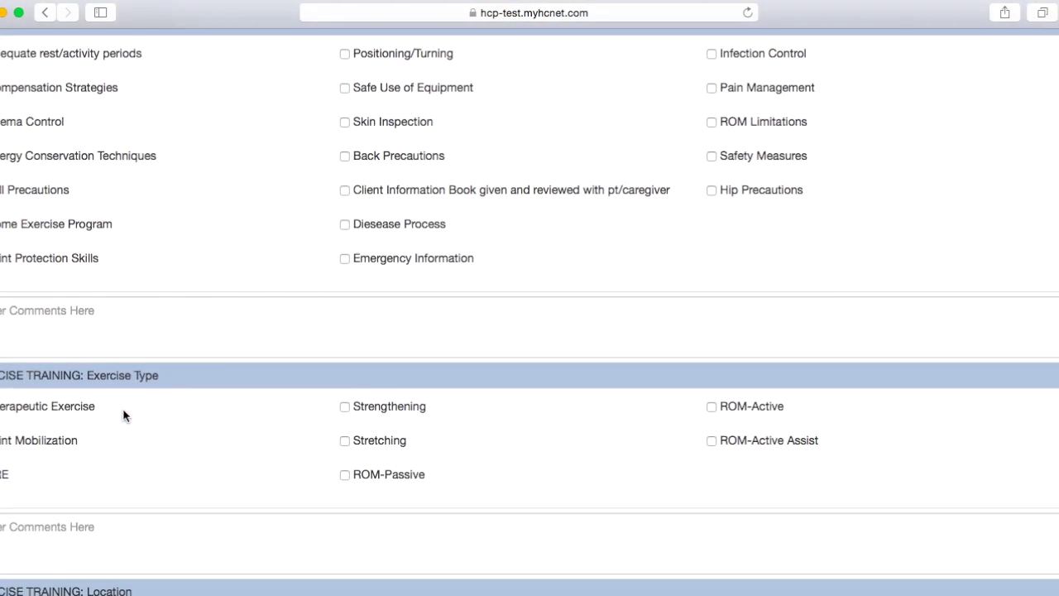
scroll(122, 416, down, 20)
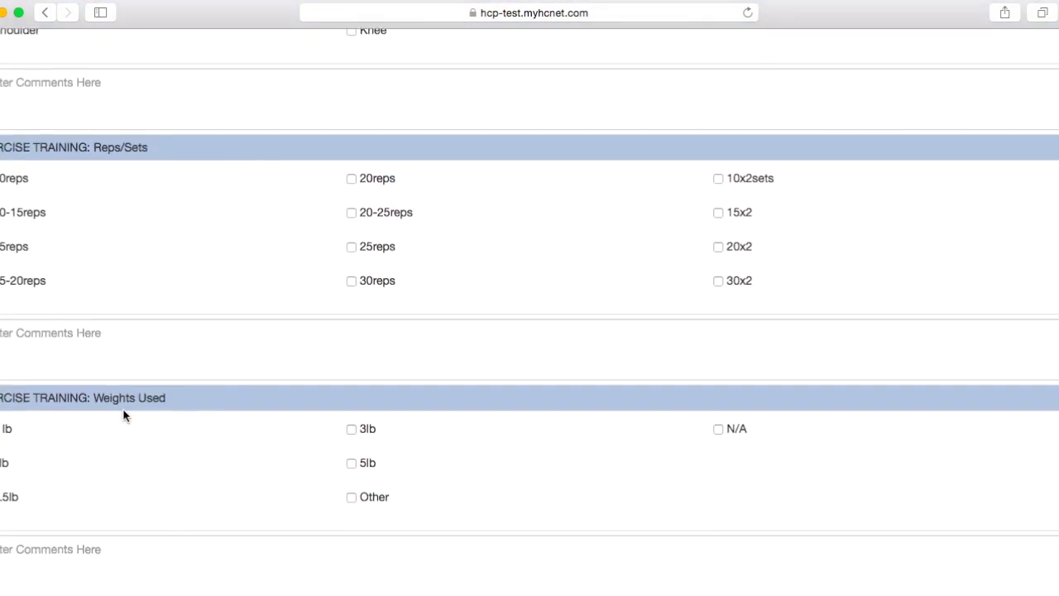
scroll(122, 415, down, 20)
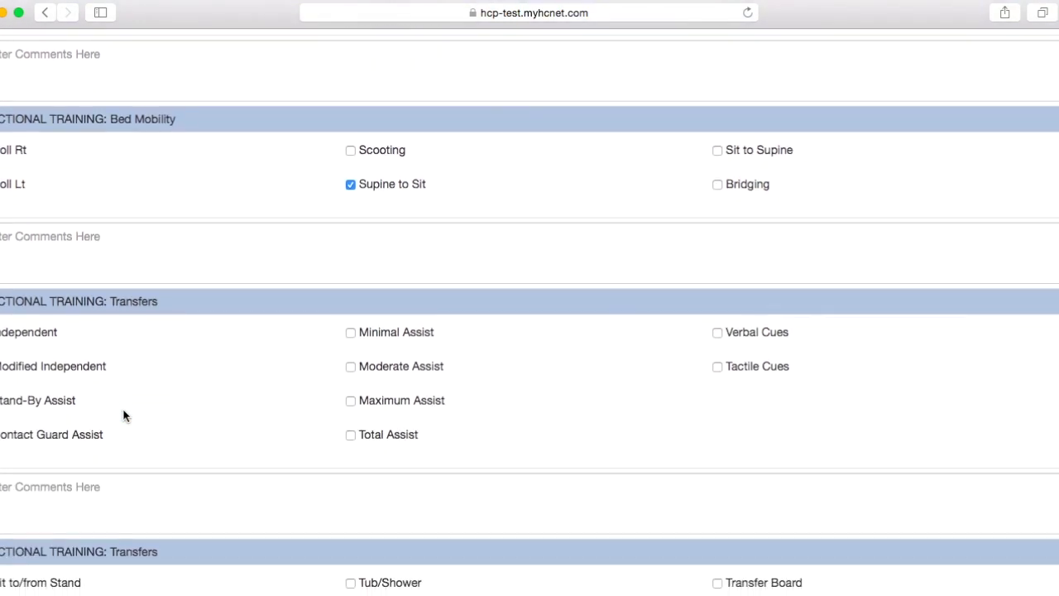
scroll(122, 415, down, 20)
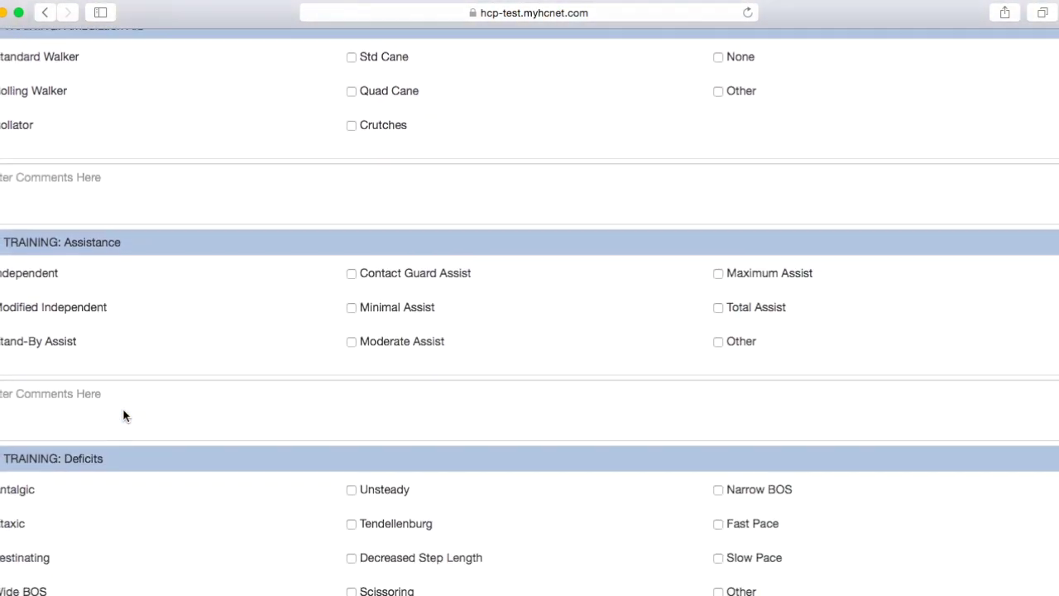
scroll(123, 415, down, 12)
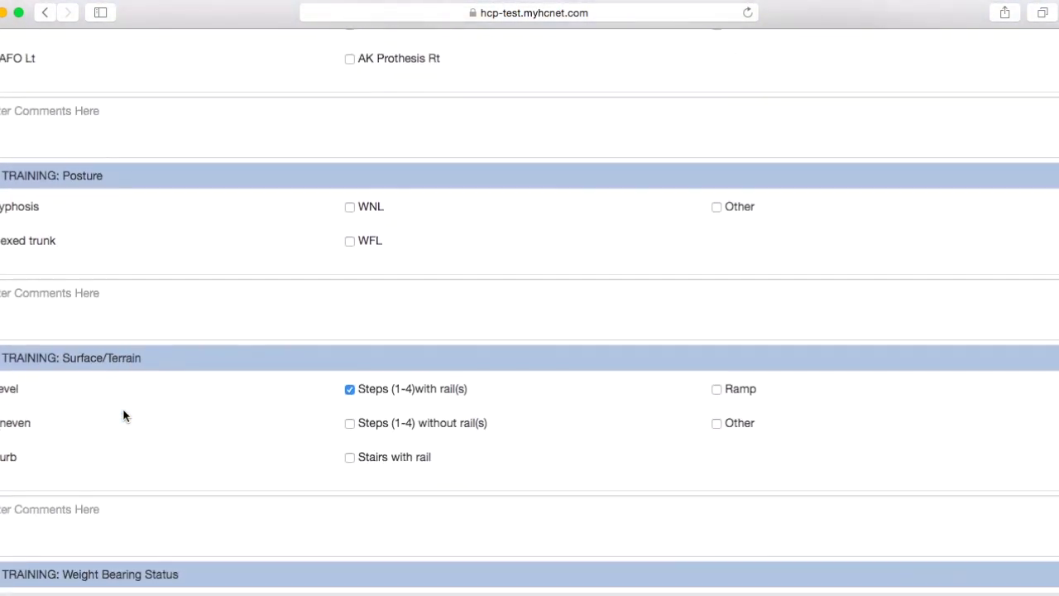
scroll(123, 410, down, 20)
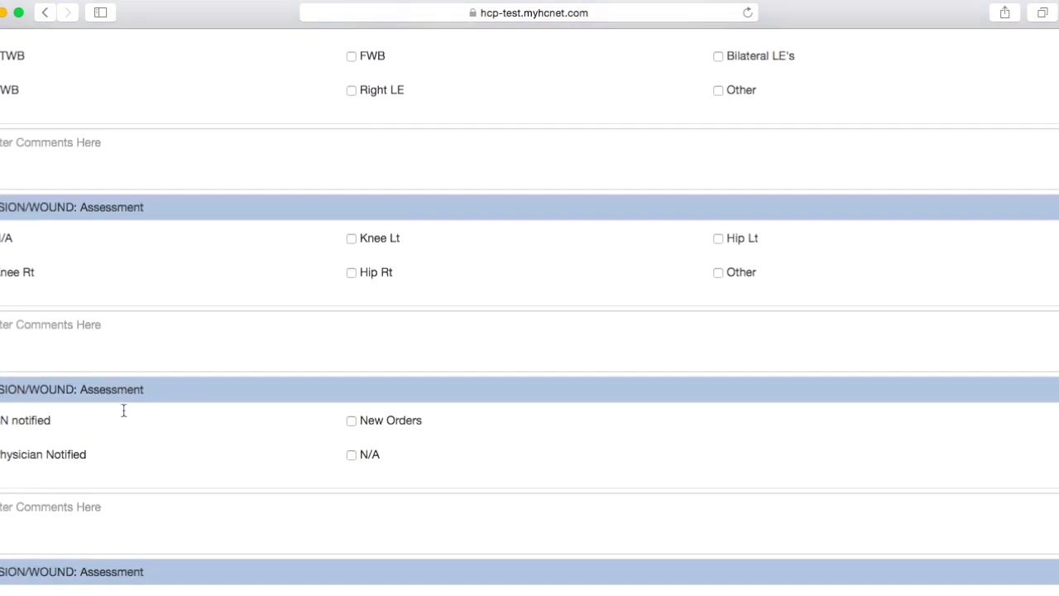
scroll(124, 409, down, 20)
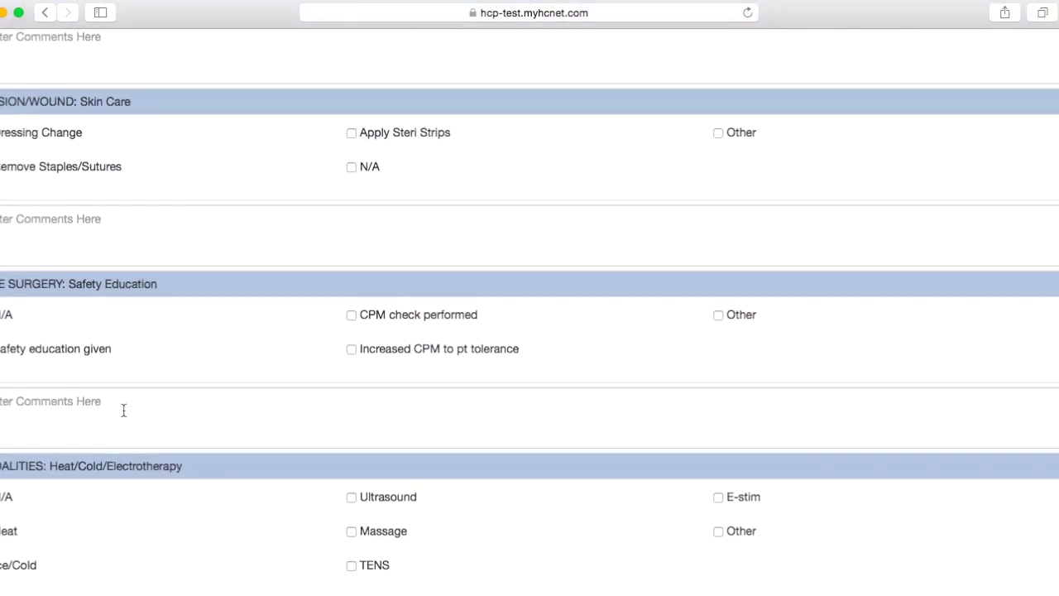
scroll(123, 410, down, 20)
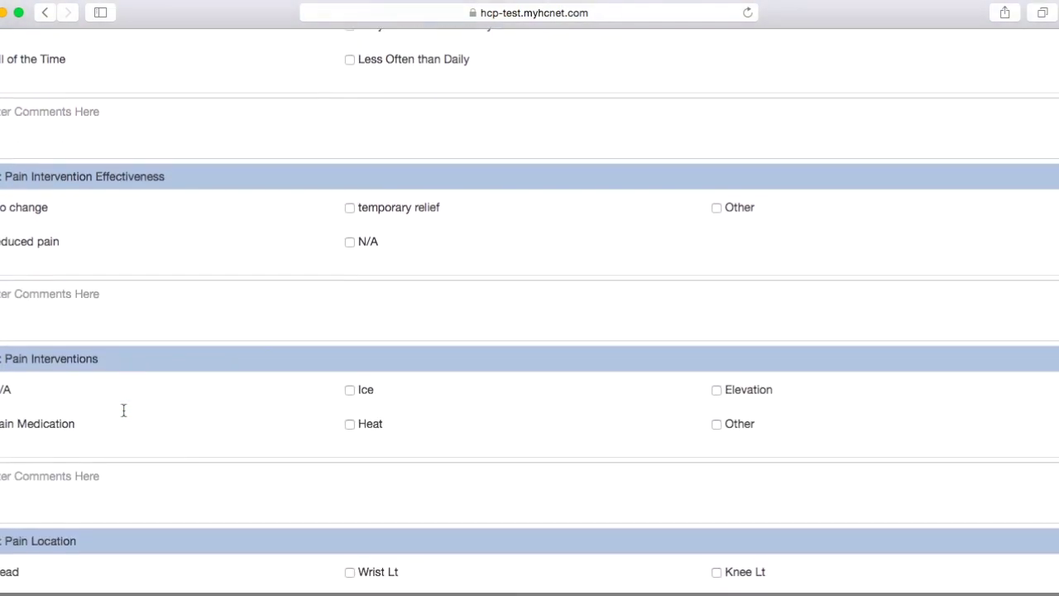
scroll(123, 409, down, 12)
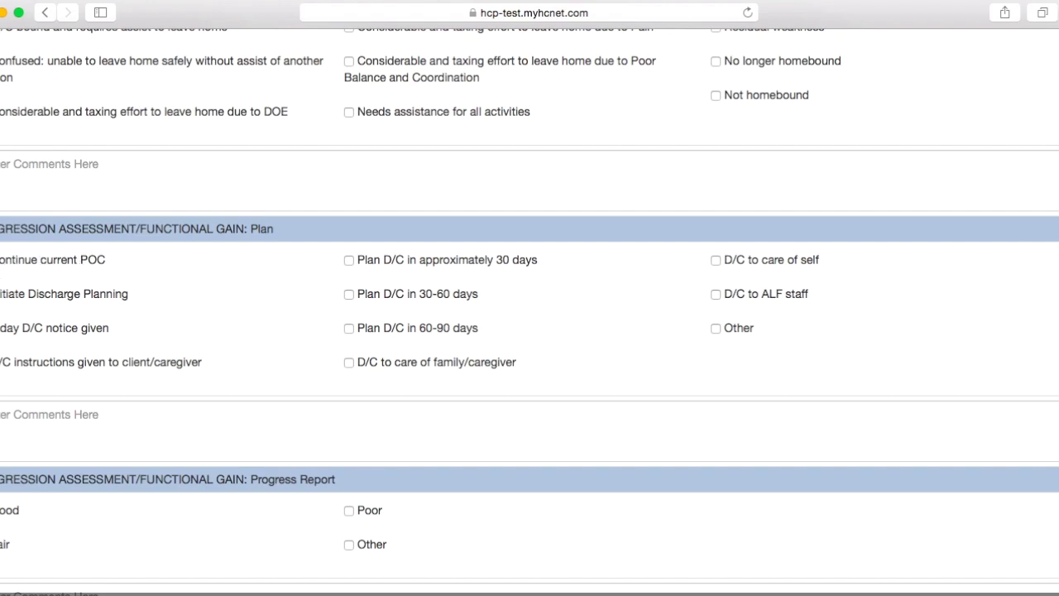
click(717, 261)
Step: Review the remaining assessment categories from Progress Report and Rehab Potential through Supervisory Visit and Disaster Class
scroll(444, 303, down, 5)
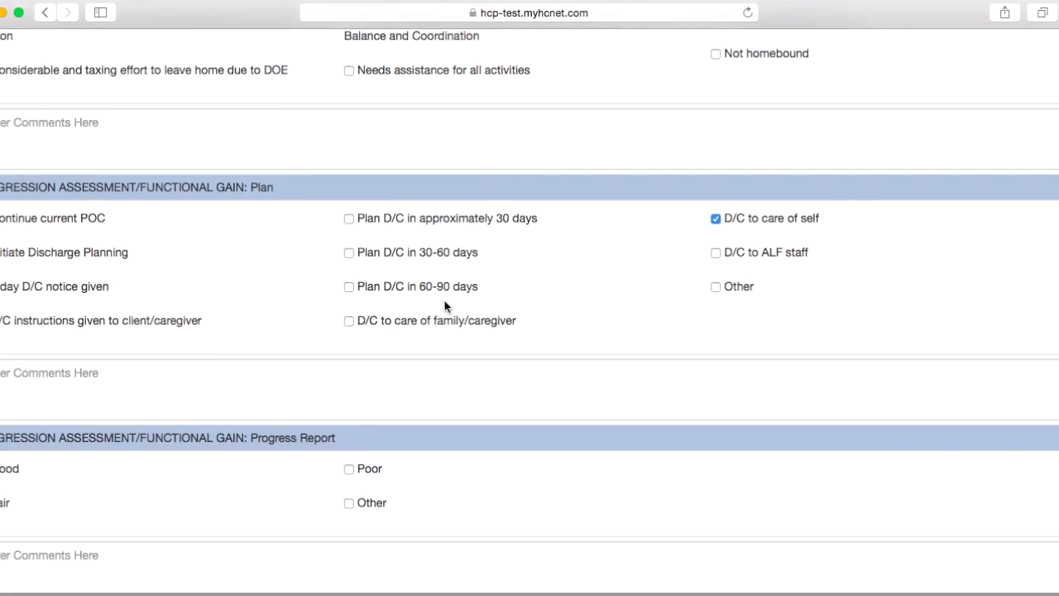
scroll(444, 301, down, 5)
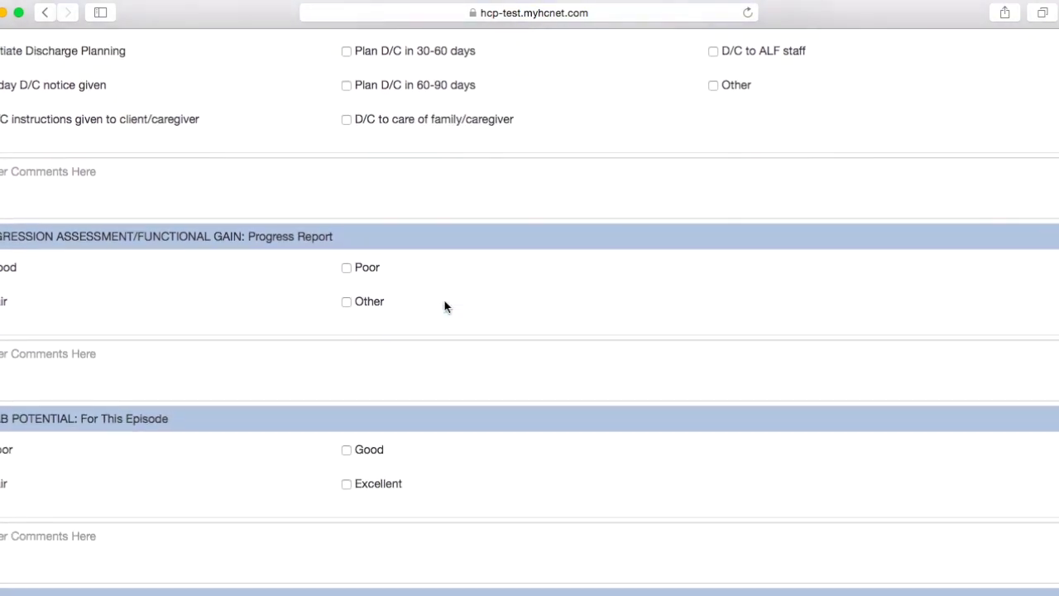
scroll(445, 305, up, 6)
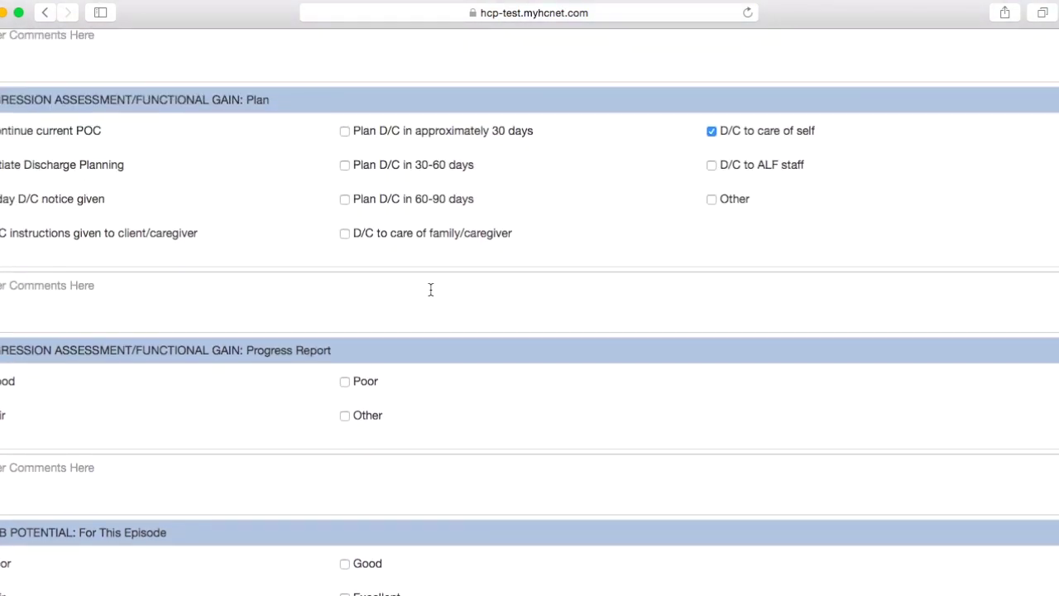
scroll(317, 282, down, 10)
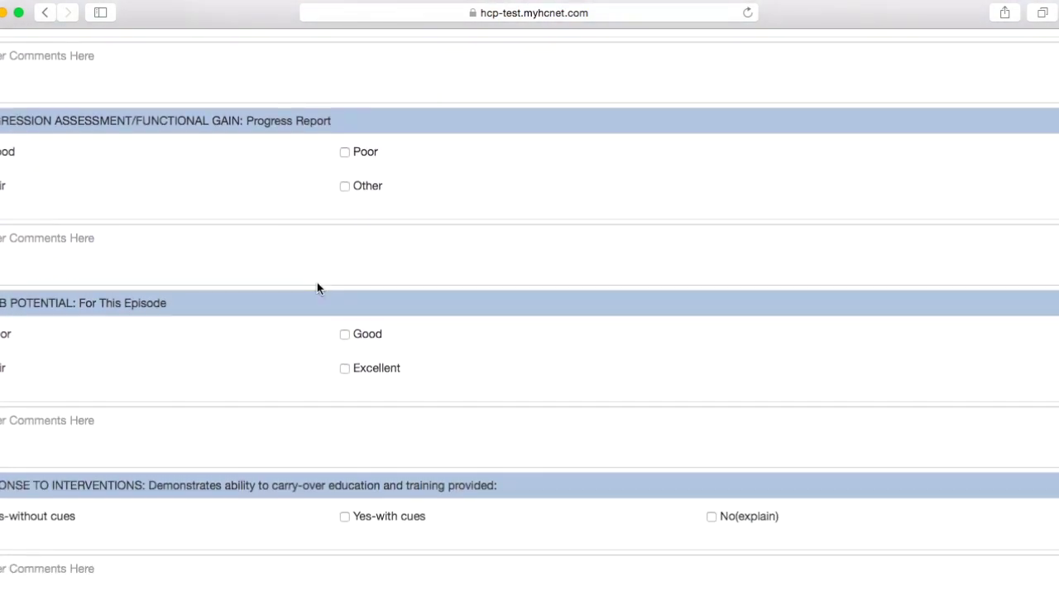
scroll(318, 286, down, 15)
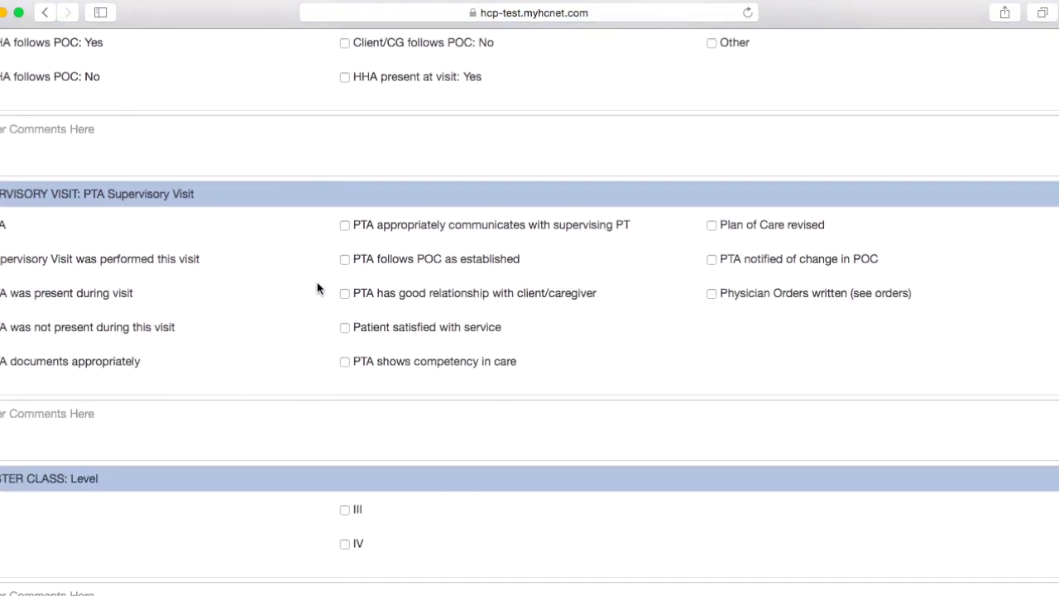
scroll(317, 288, down, 4)
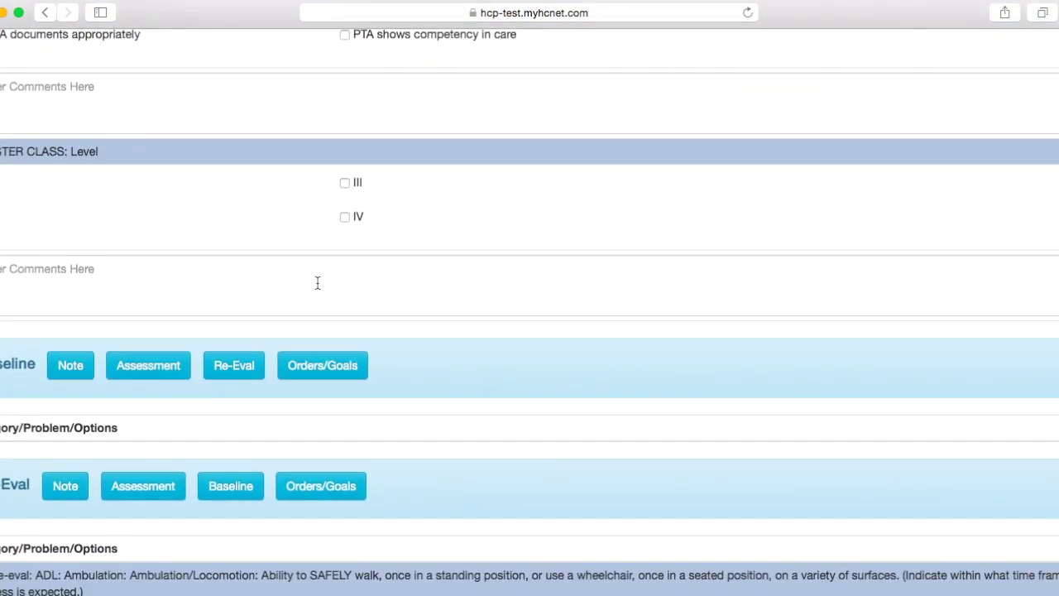
Step: Examine the Re-Eval section's ADL ratings, continuation of service options, therapy coverage criteria, and long and short term goals
scroll(318, 283, down, 5)
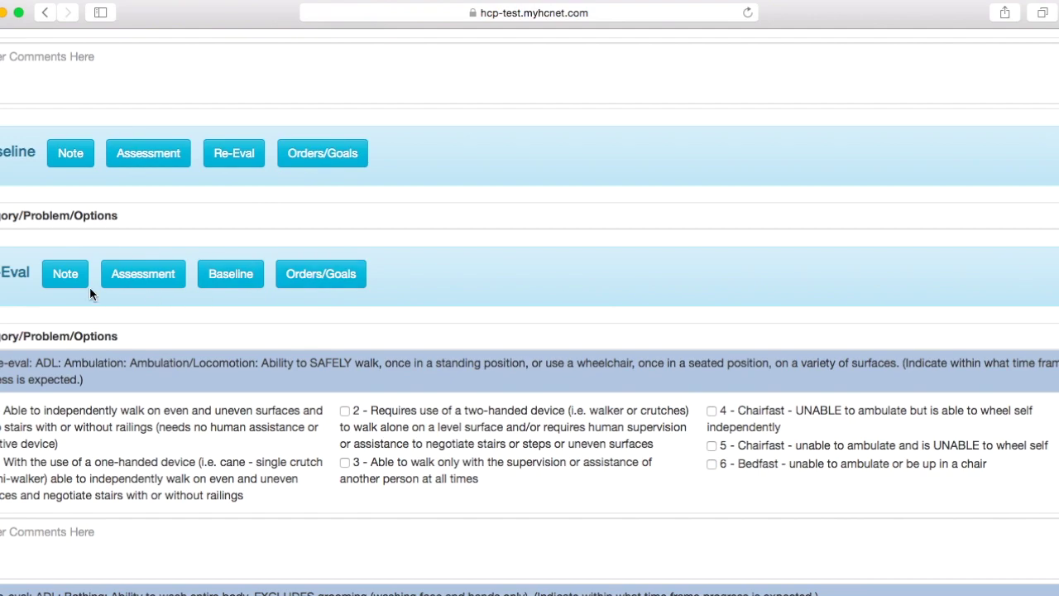
scroll(90, 287, down, 1)
scroll(100, 300, down, 1)
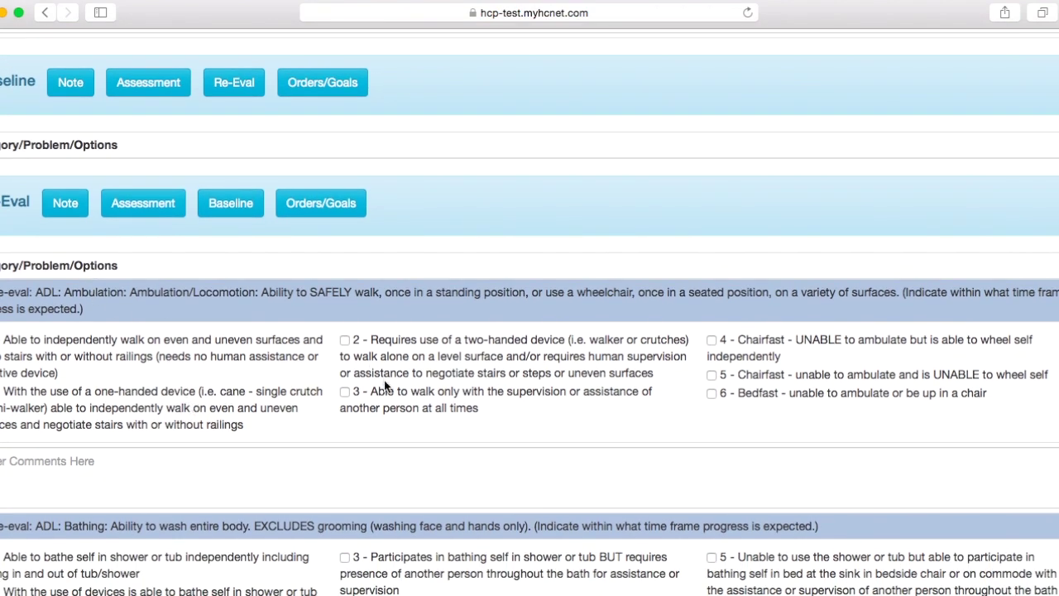
scroll(260, 378, down, 2)
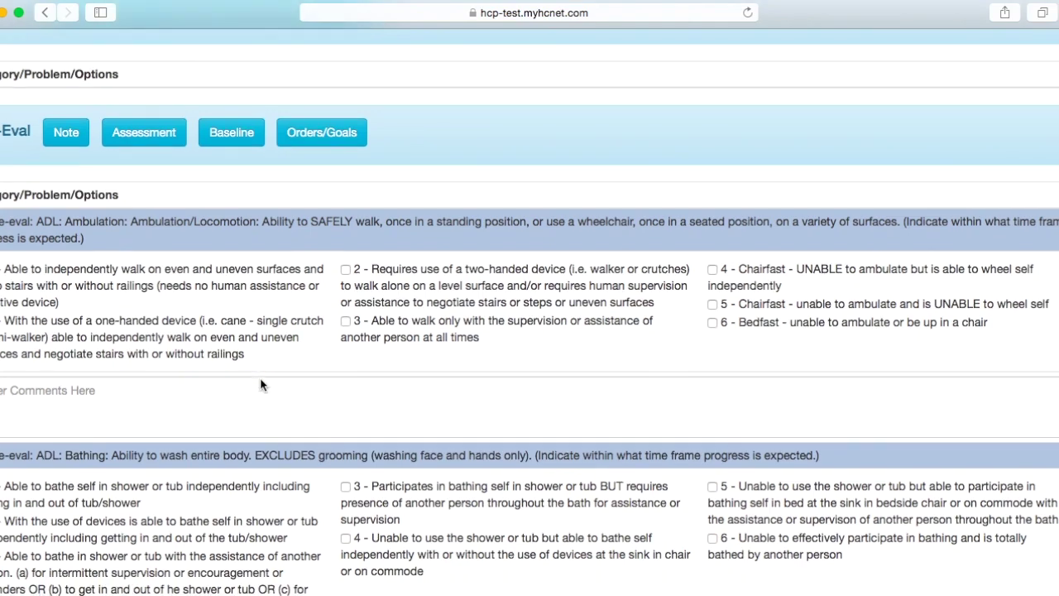
scroll(260, 379, down, 3)
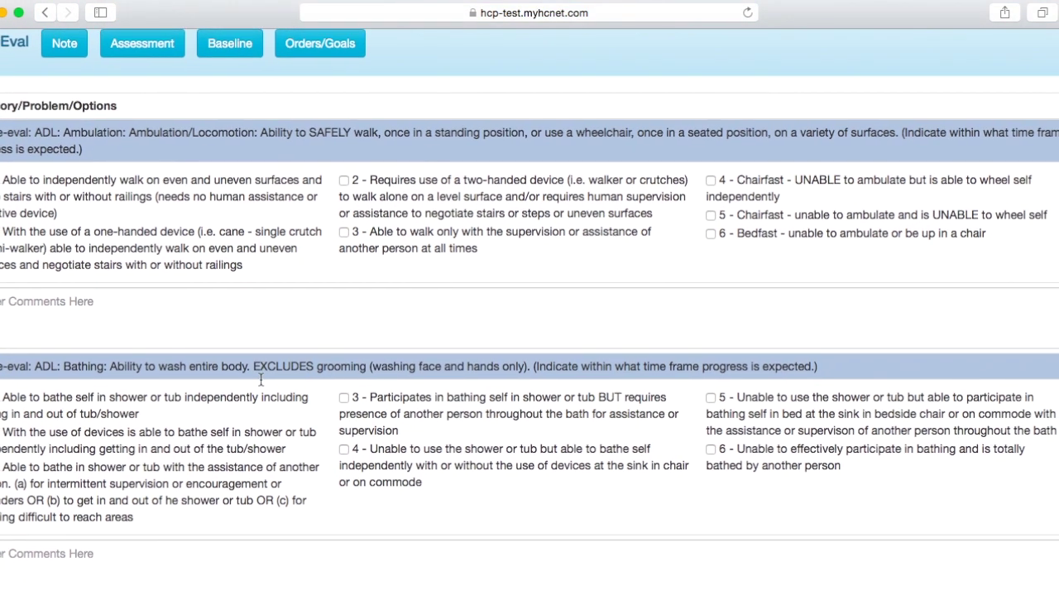
scroll(260, 381, down, 1)
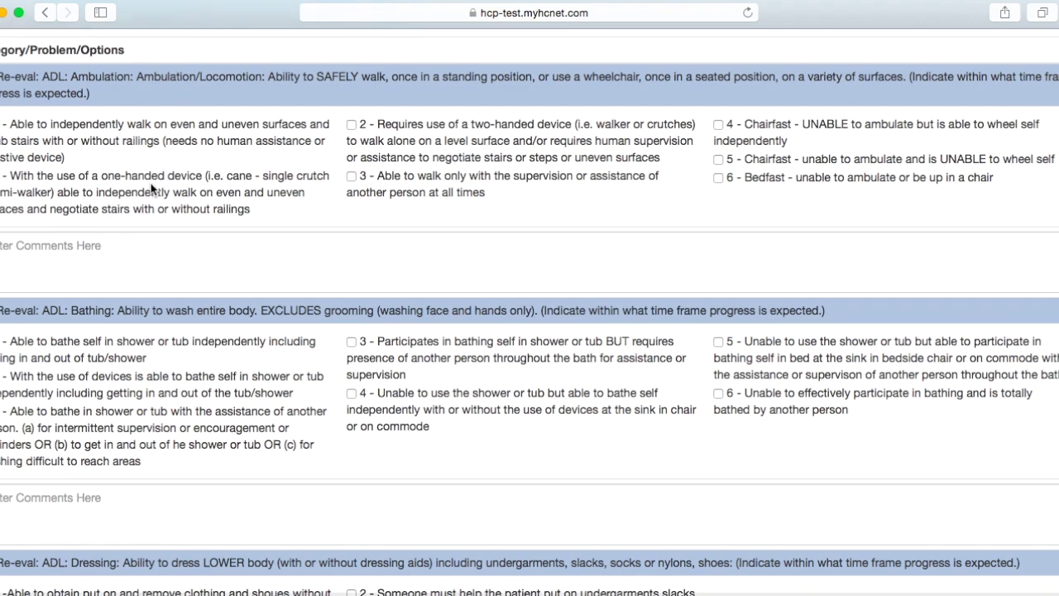
scroll(150, 189, down, 2)
scroll(151, 188, down, 4)
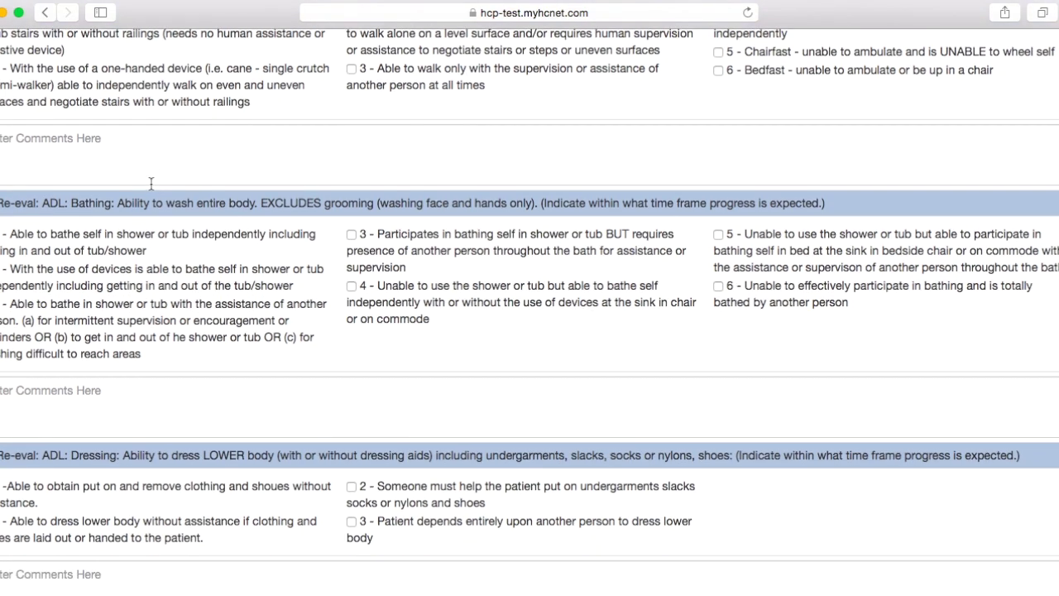
scroll(168, 302, down, 20)
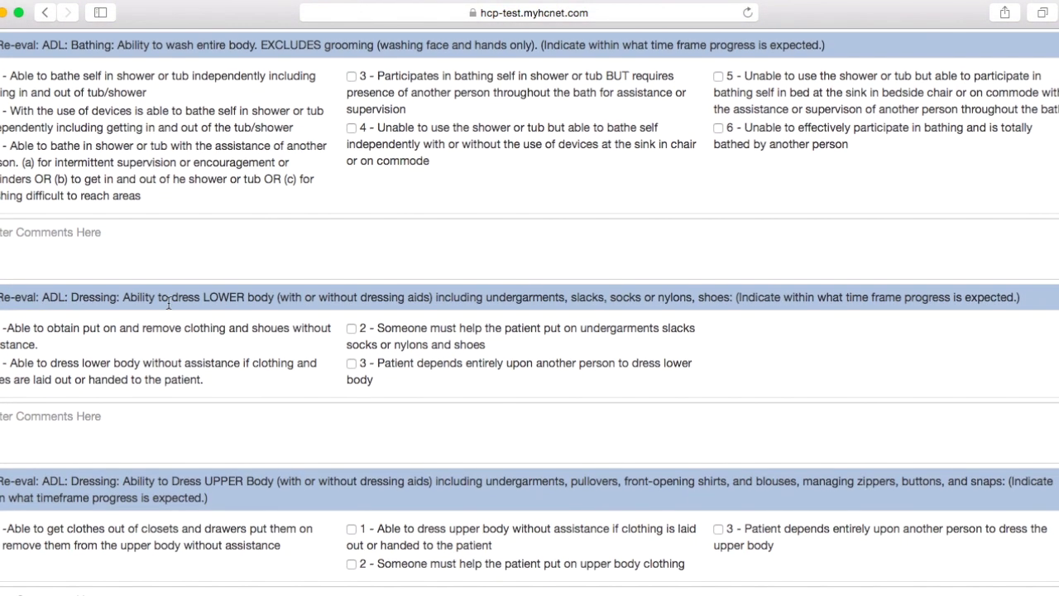
scroll(168, 302, down, 20)
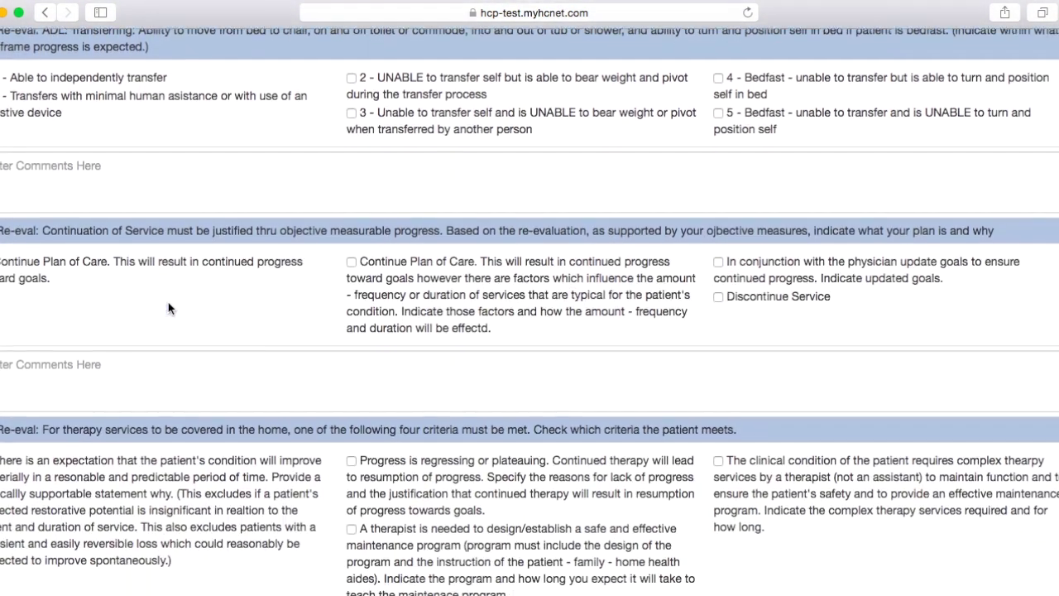
scroll(168, 302, down, 6)
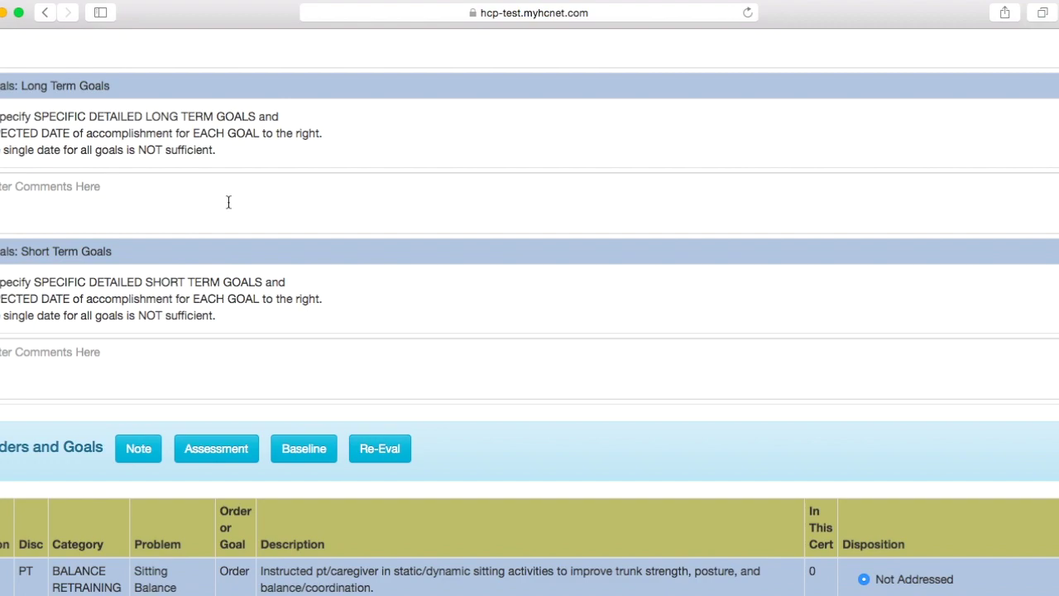
Step: In Orders and Goals, set the Sitting Balance order to Completed and the dynamic sitting goal with SBA and VC's for posture to Met
scroll(229, 202, down, 3)
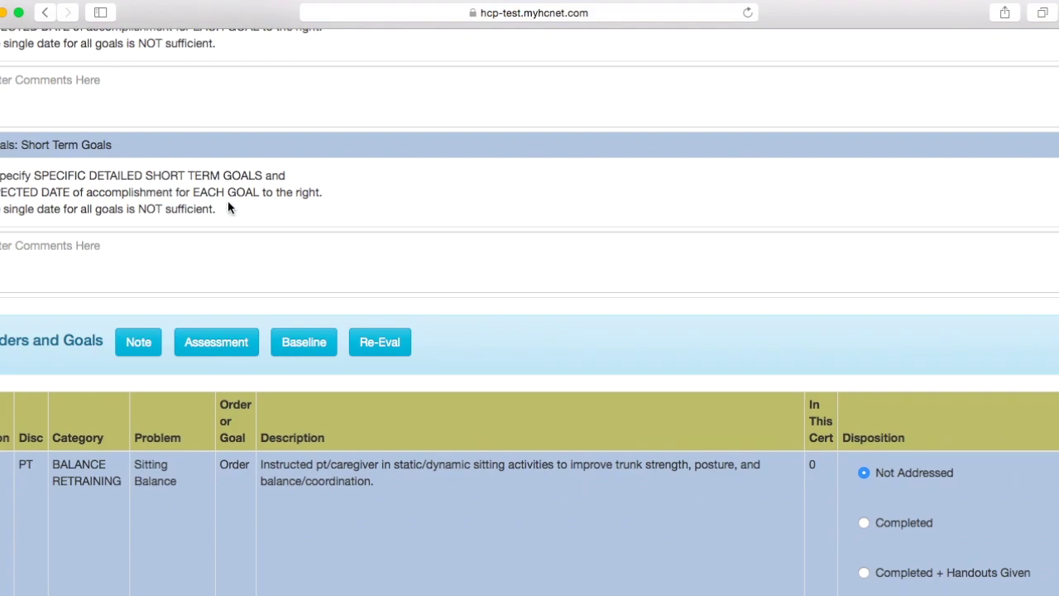
scroll(228, 204, down, 2)
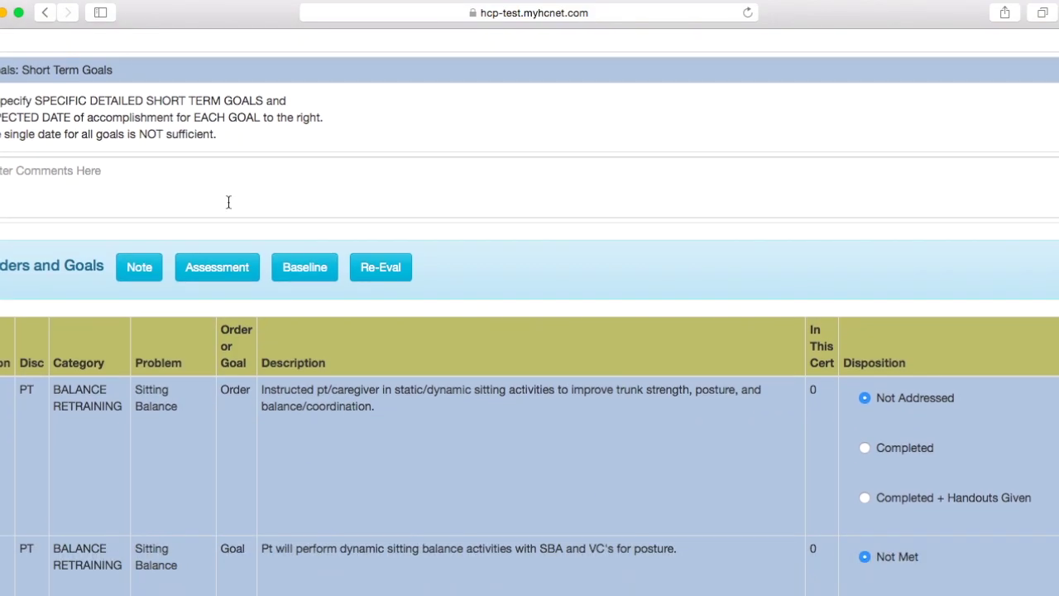
scroll(223, 200, down, 1)
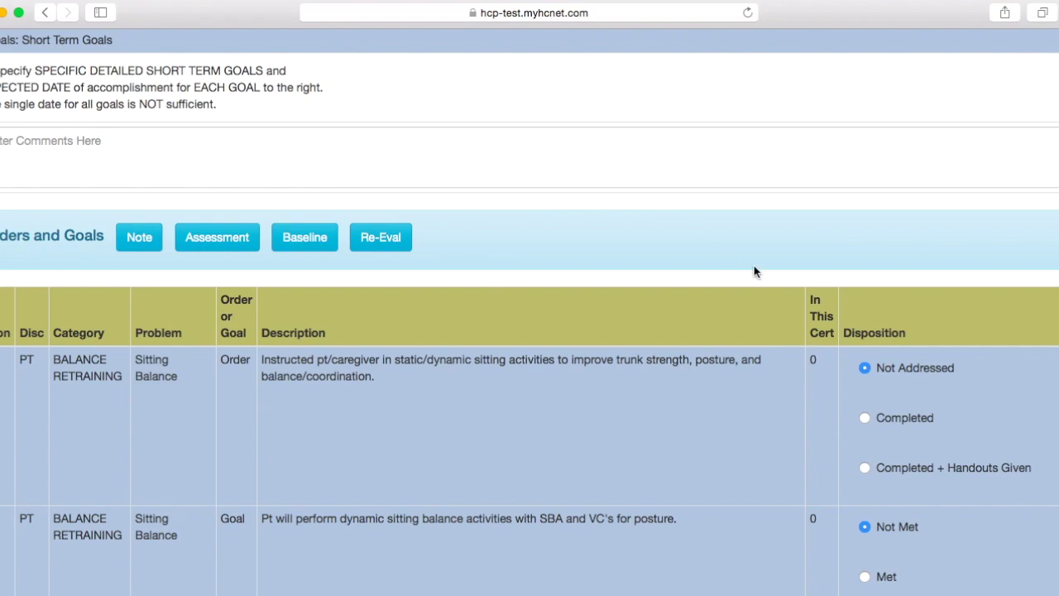
scroll(754, 272, down, 5)
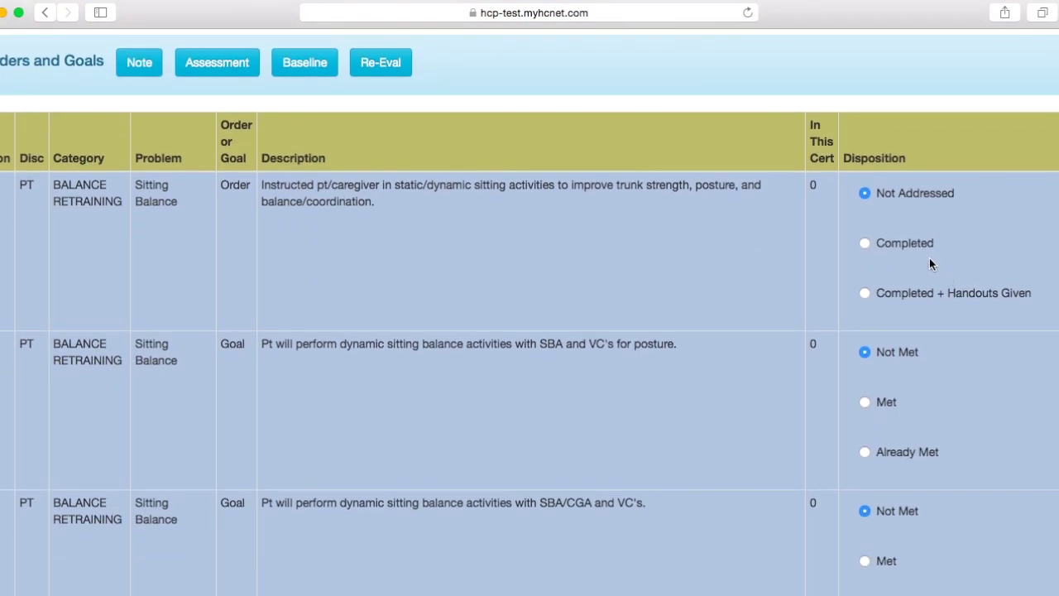
click(884, 243)
scroll(881, 267, down, 2)
click(865, 335)
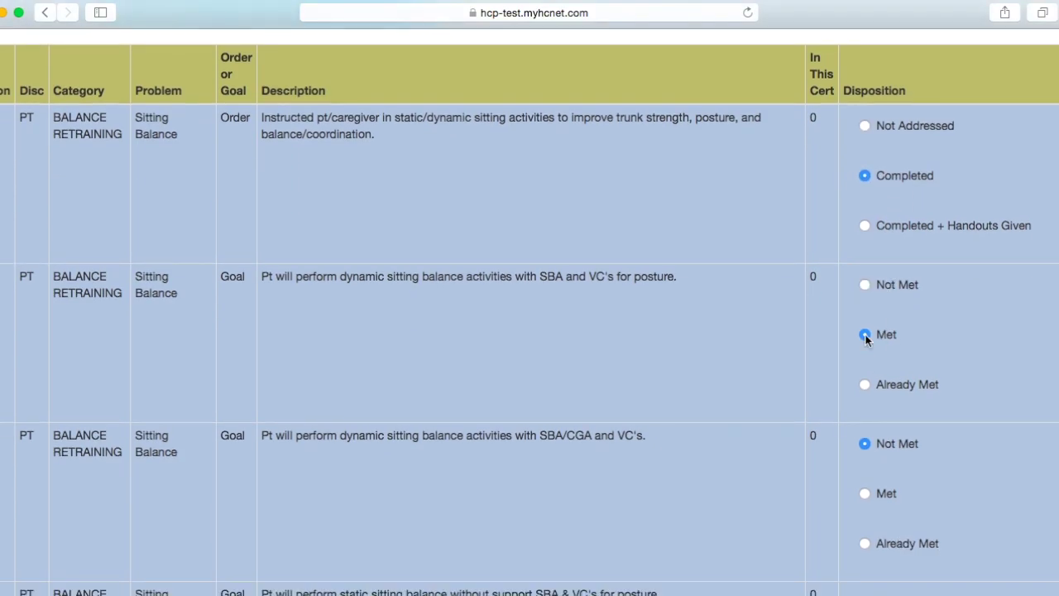
Step: Mark the Sitting Balance goals for dynamic activities with SBA/CGA and static balance without support as Met
scroll(866, 370, down, 3)
click(865, 403)
scroll(866, 406, down, 2)
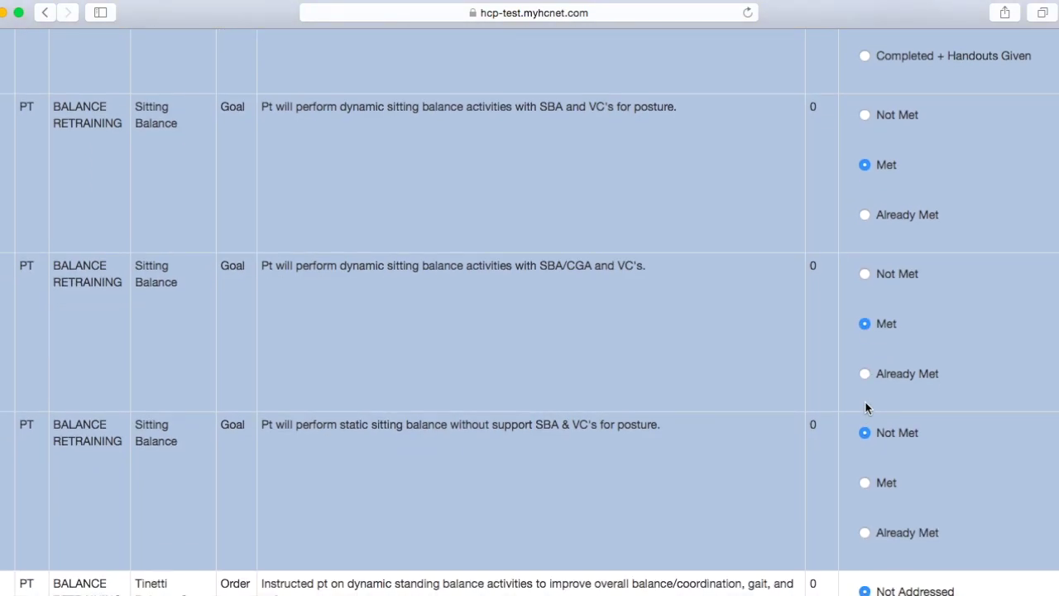
scroll(867, 406, down, 2)
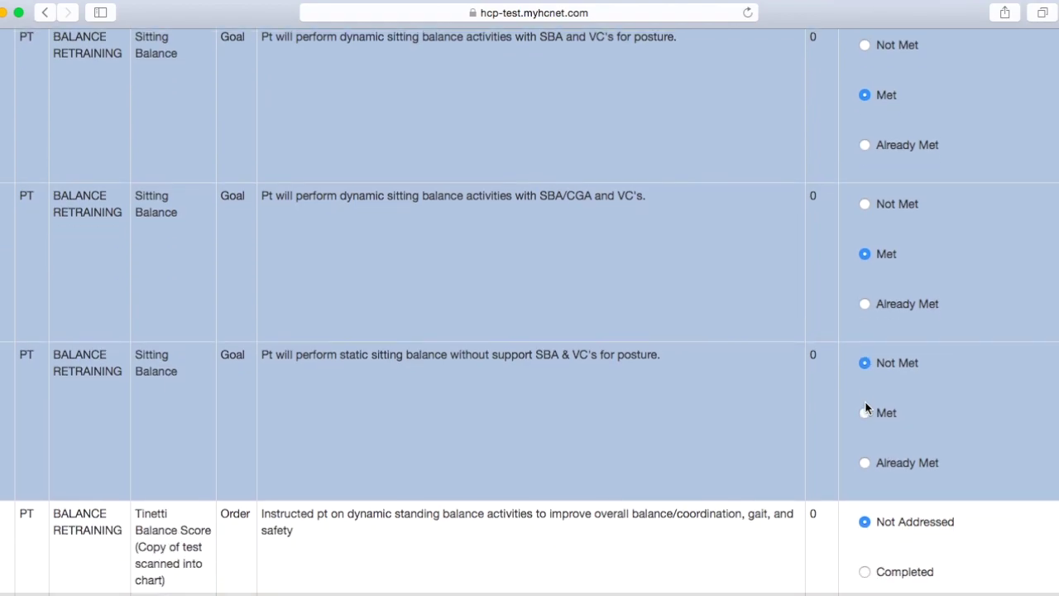
scroll(865, 402, down, 2)
click(865, 346)
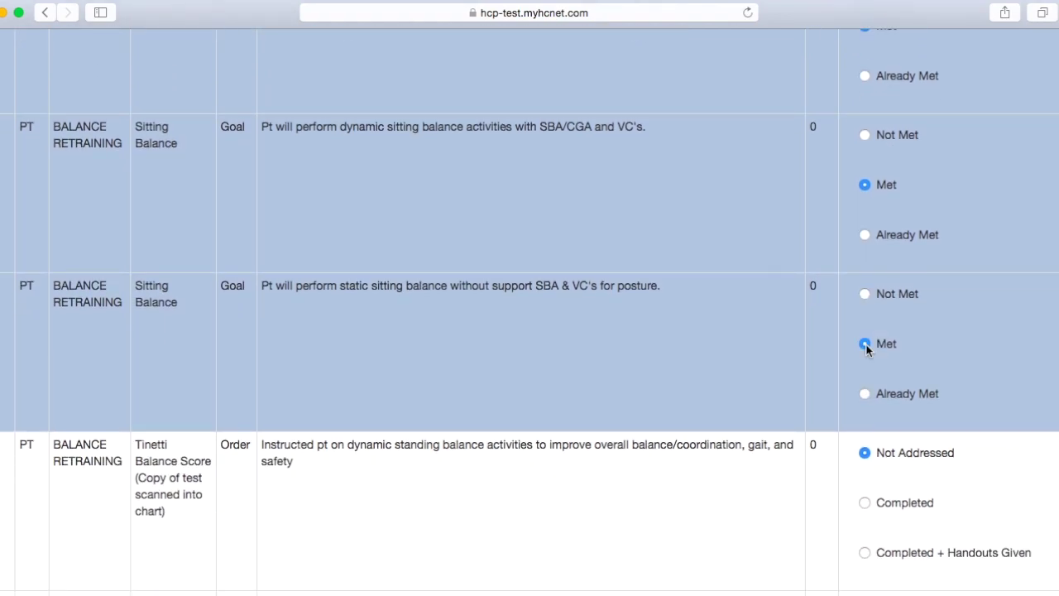
Step: Set the Tinetti Balance Score order to Completed and its dynamic standing balance goal to Met
scroll(878, 452, down, 1)
click(866, 461)
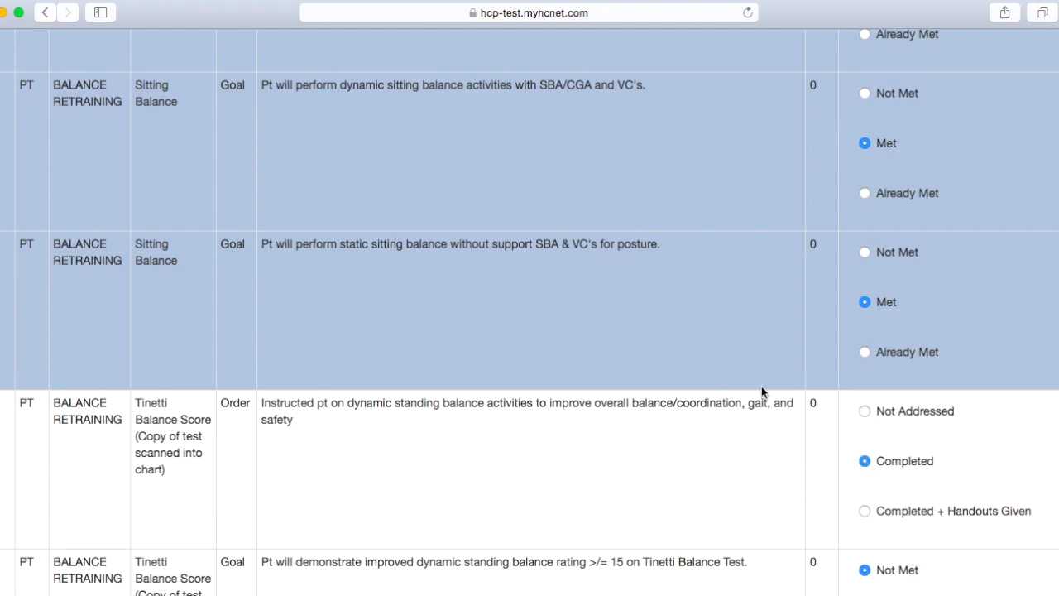
scroll(753, 386, down, 2)
scroll(750, 378, down, 3)
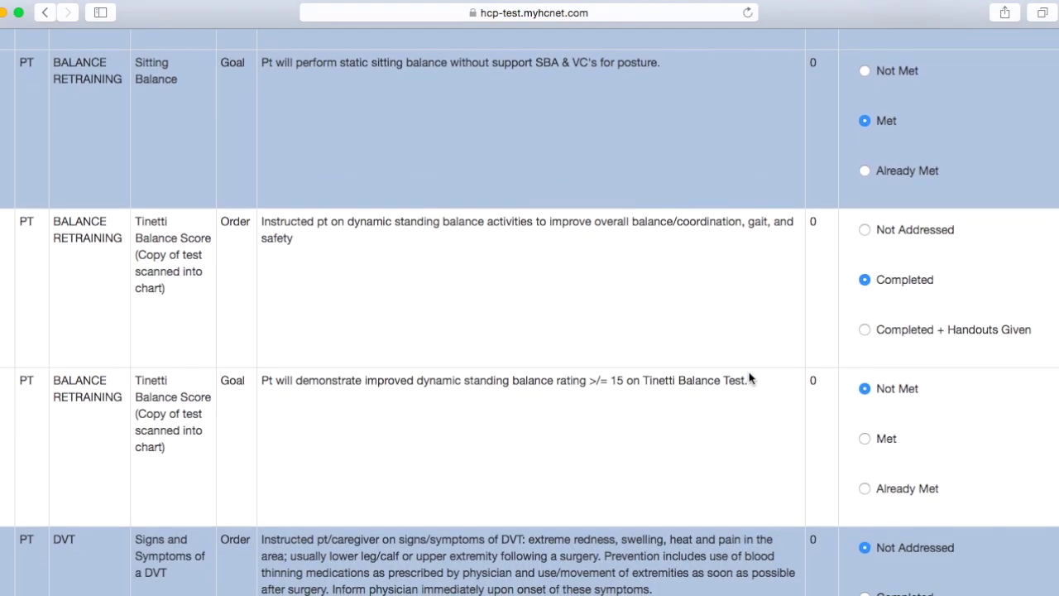
scroll(749, 378, down, 3)
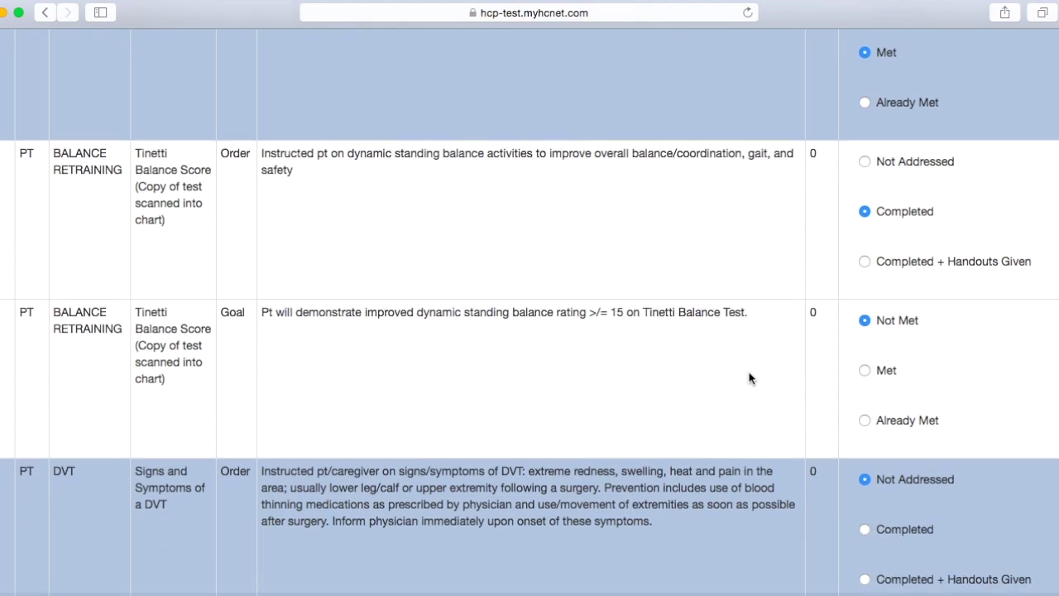
click(865, 312)
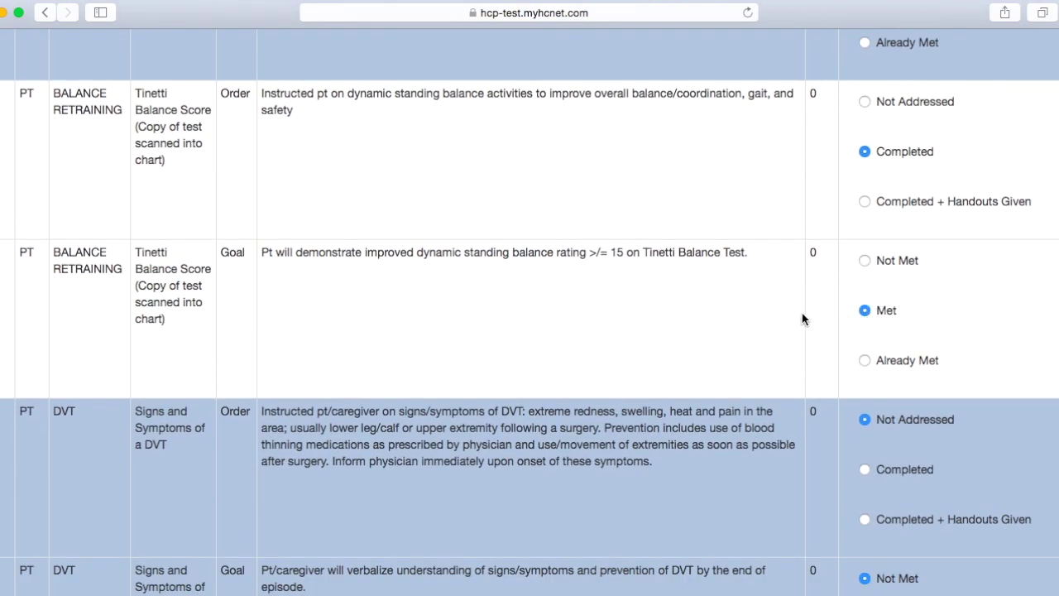
Step: Set the Signs and Symptoms of a DVT order to Completed and its goal to Met
scroll(748, 325, down, 3)
click(865, 377)
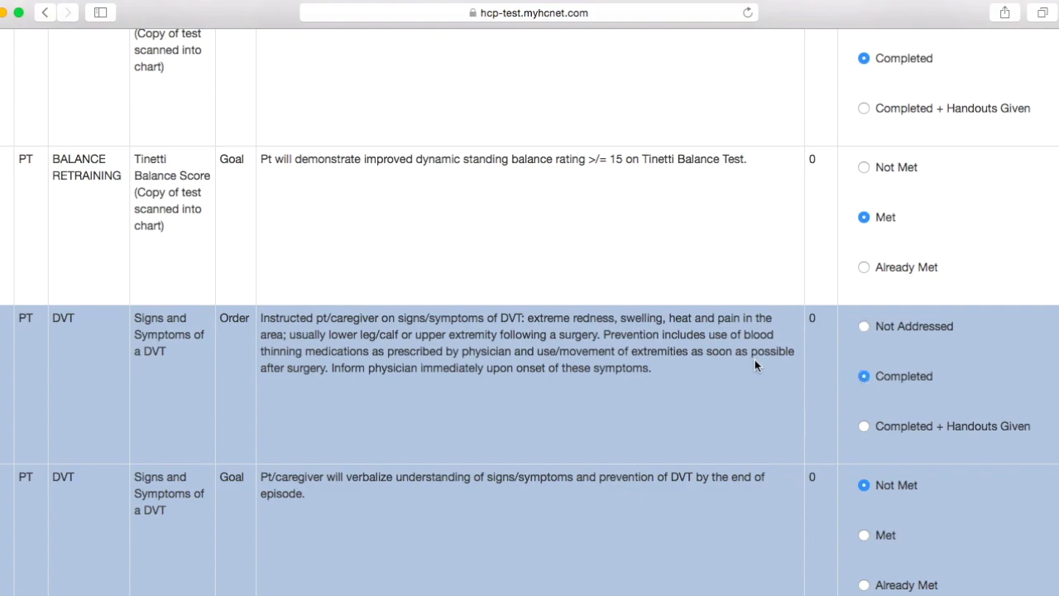
scroll(755, 360, down, 5)
click(864, 365)
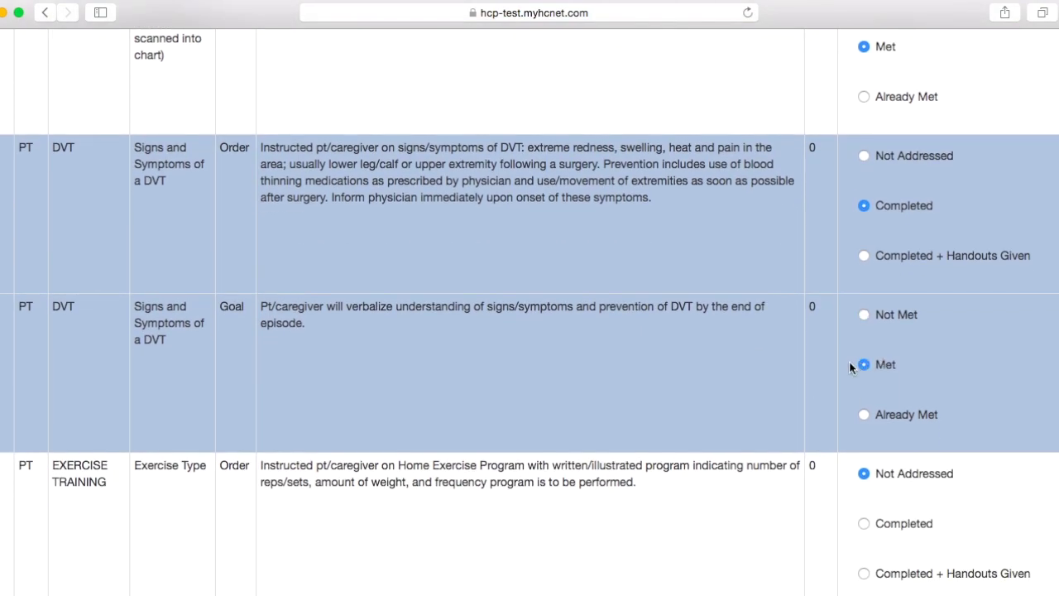
Step: Set the Exercise Type order for the Home Exercise Program under Exercise Training to Completed
scroll(738, 361, down, 4)
click(865, 372)
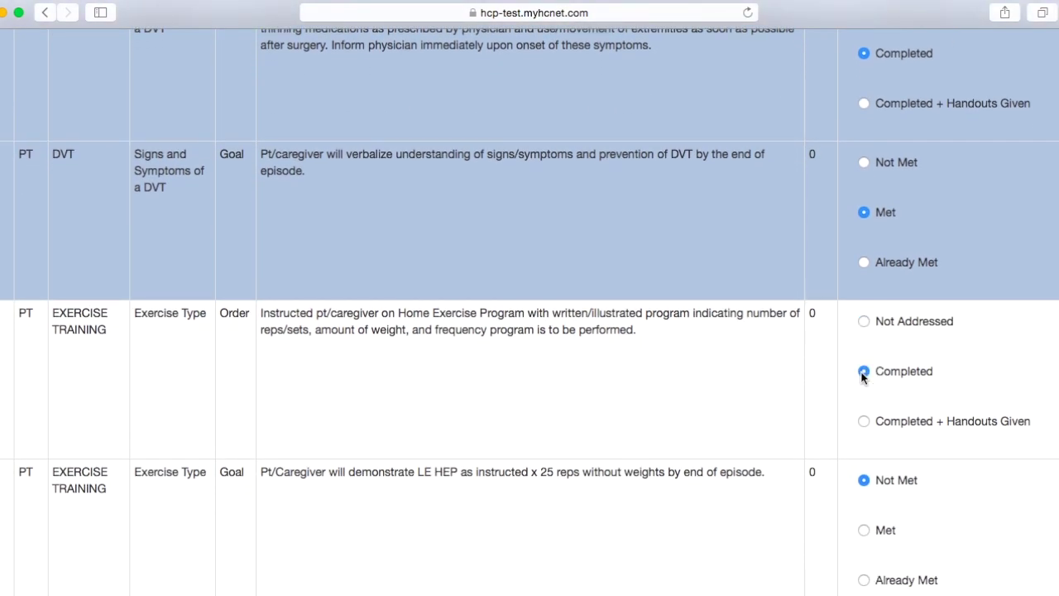
scroll(775, 457, down, 4)
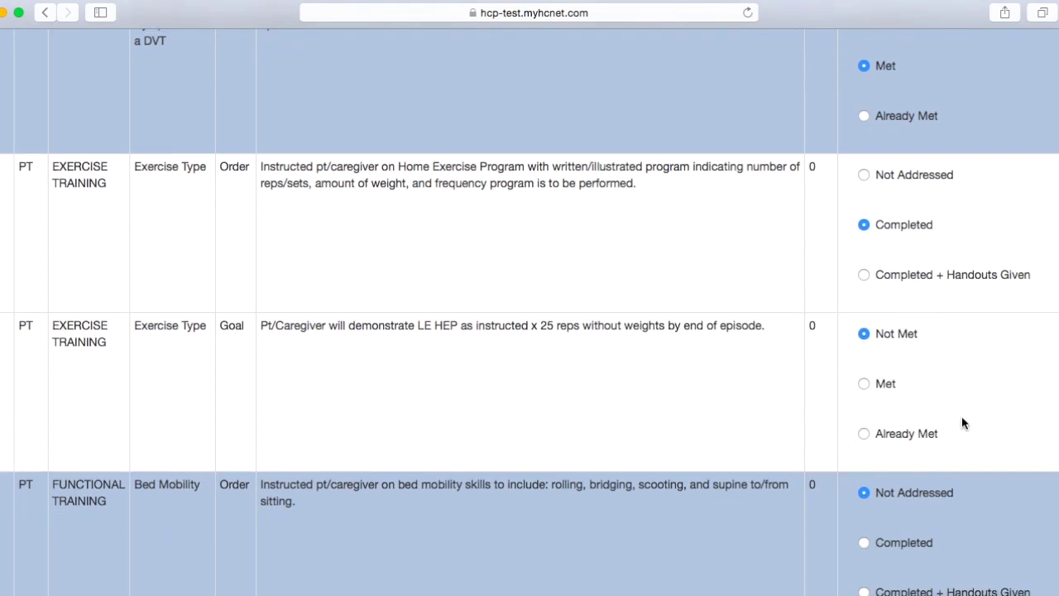
Step: Return to the Note section and mark the visit status as Note Is Complete
scroll(876, 391, down, 15)
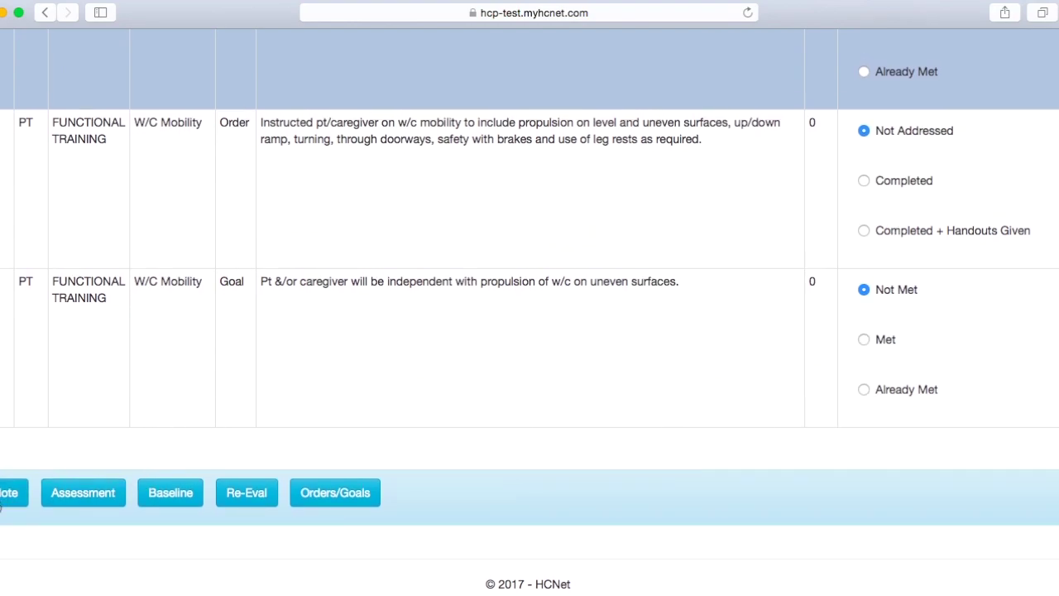
click(10, 493)
scroll(171, 402, down, 9)
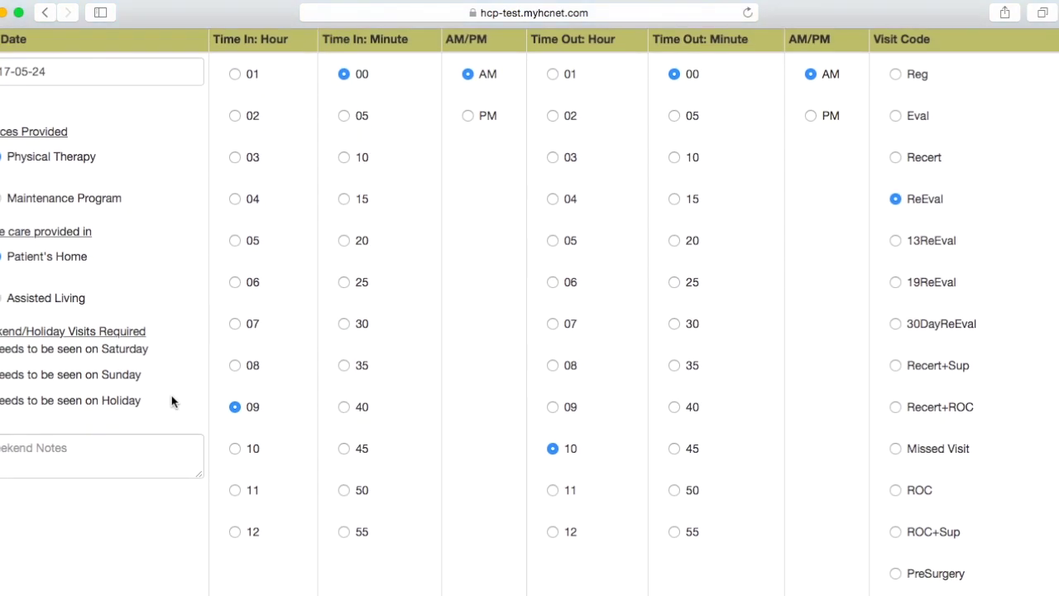
scroll(171, 402, down, 15)
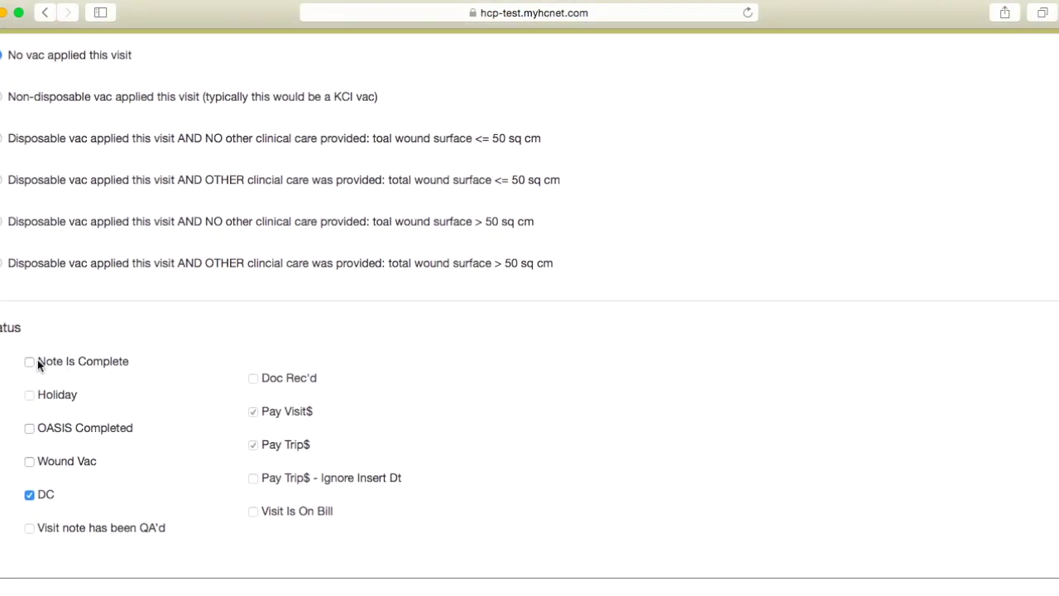
click(31, 362)
Step: Submit the finished note by inserting the built visit
scroll(241, 454, up, 15)
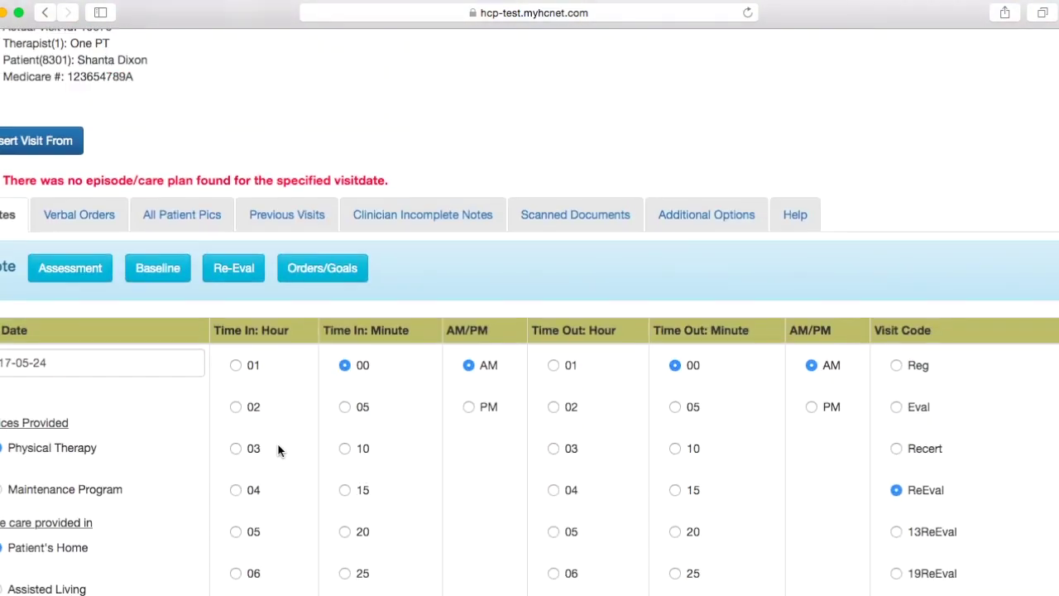
scroll(852, 514, down, 1)
scroll(920, 553, down, 1)
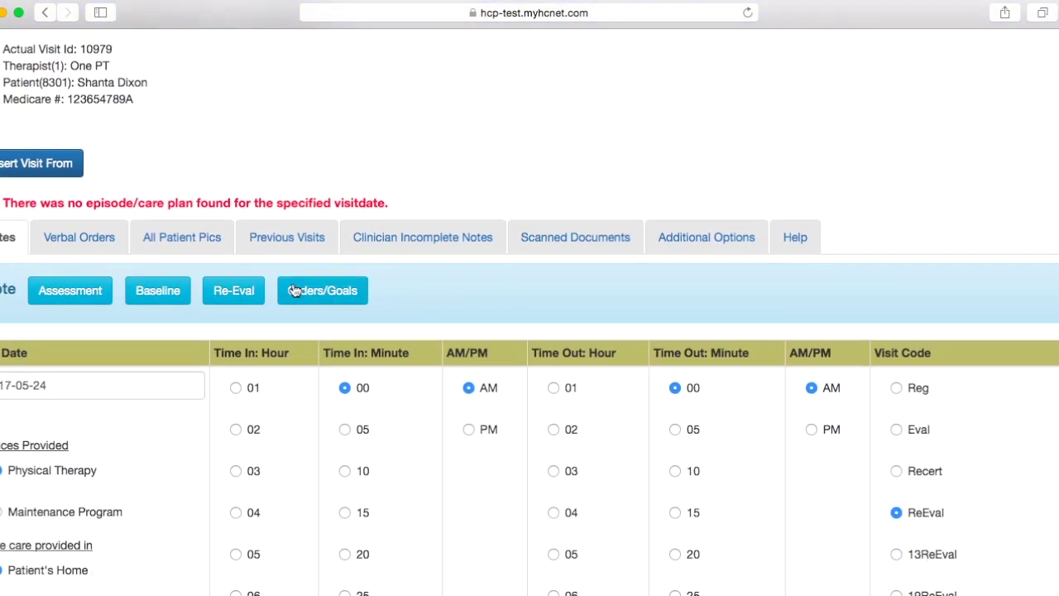
click(50, 165)
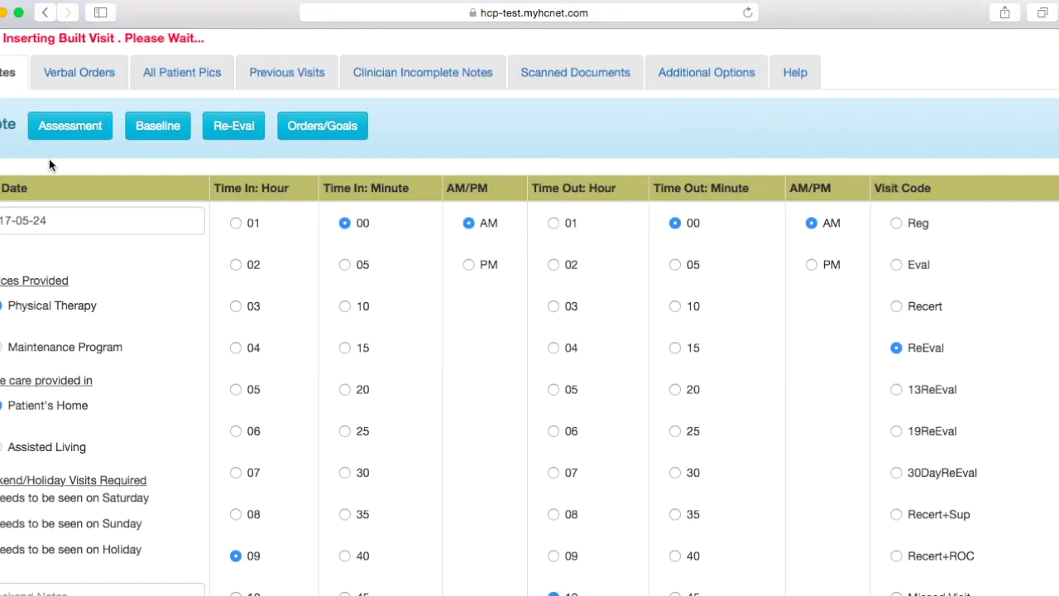
scroll(229, 198, up, 3)
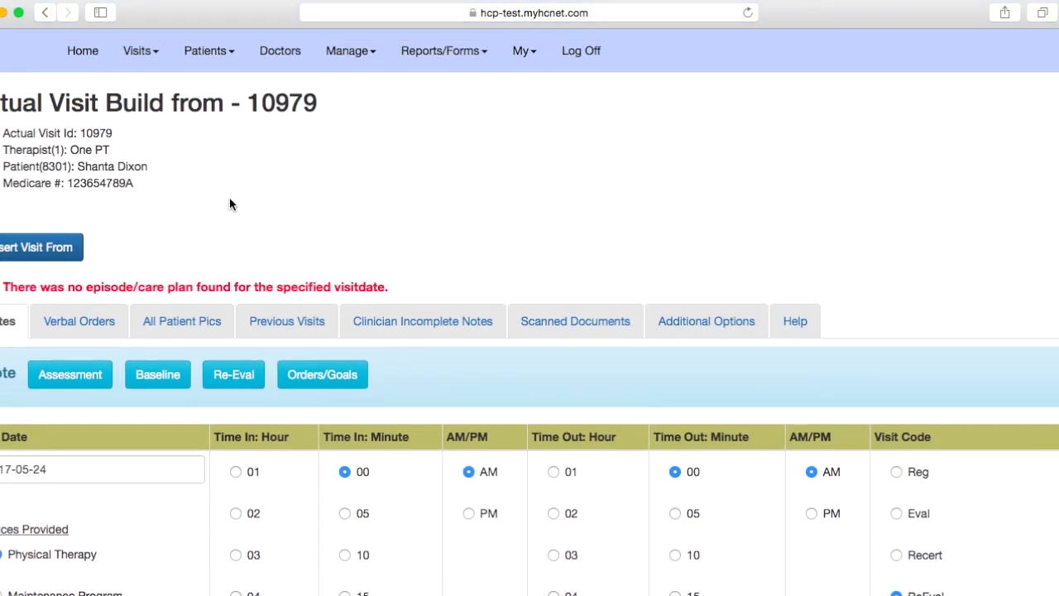